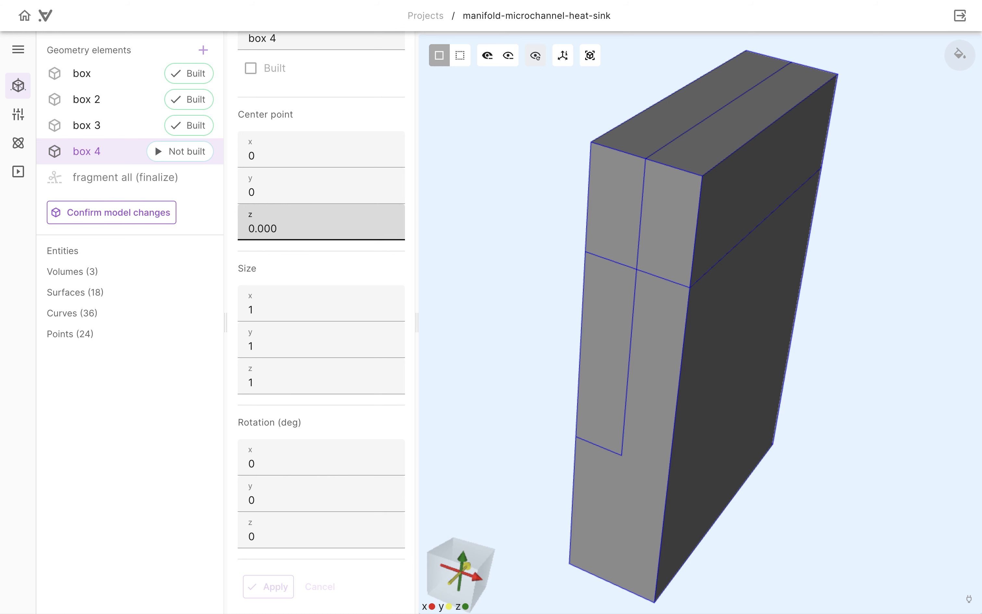
Set box 4's center z to 0.00055 and its x, y and z sizes to 0.0003, then apply and build it.
text(55)
key(Tab)
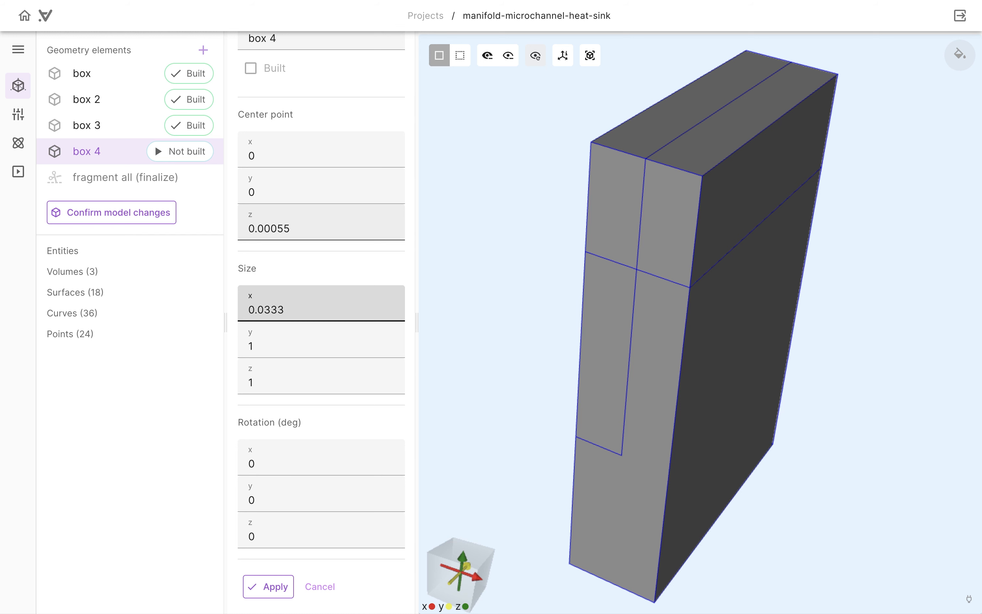
text(0.0003)
key(Tab)
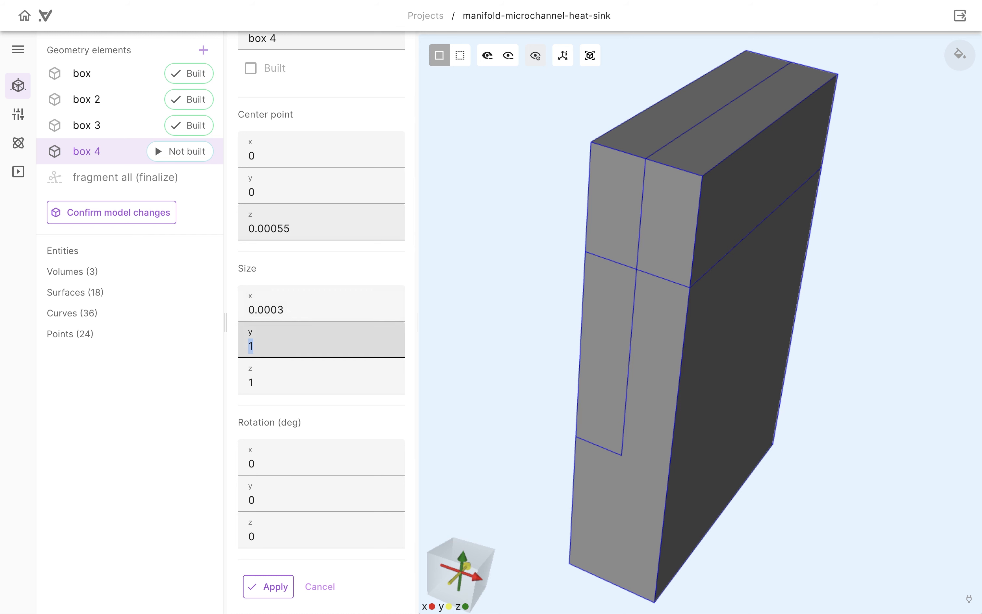
text(0.0003)
key(Tab)
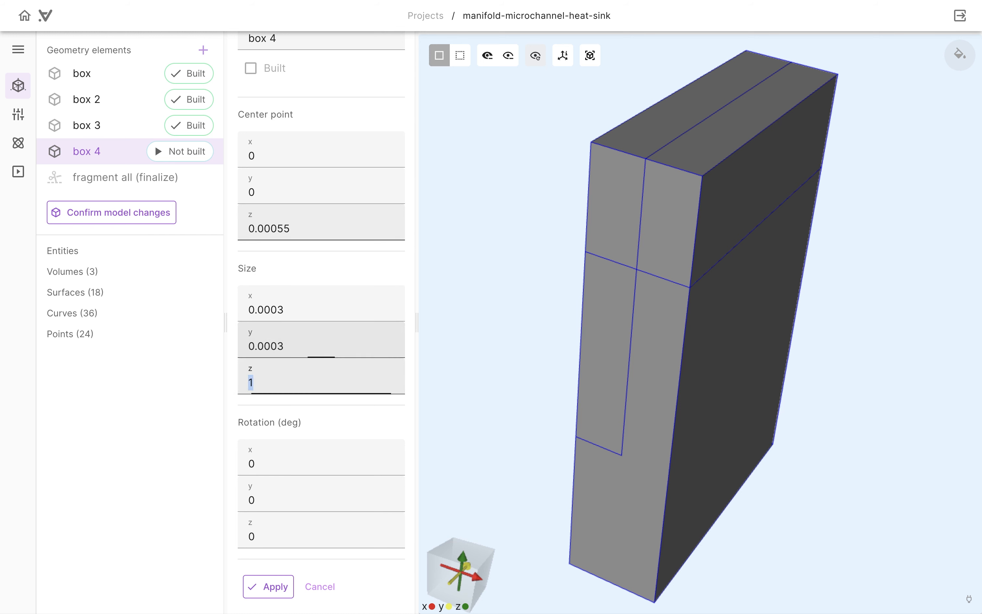
text(0.0003)
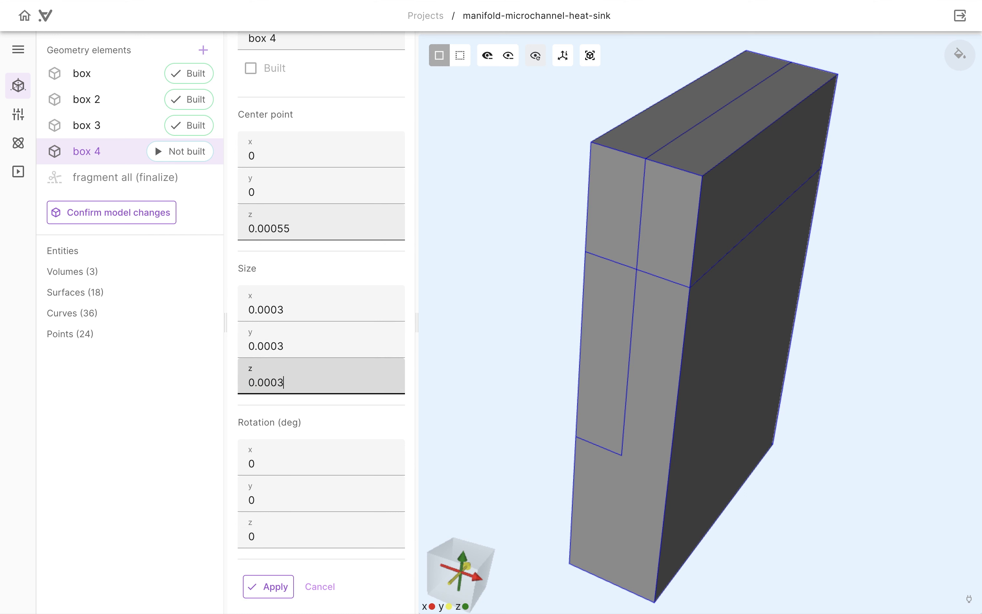
click(271, 588)
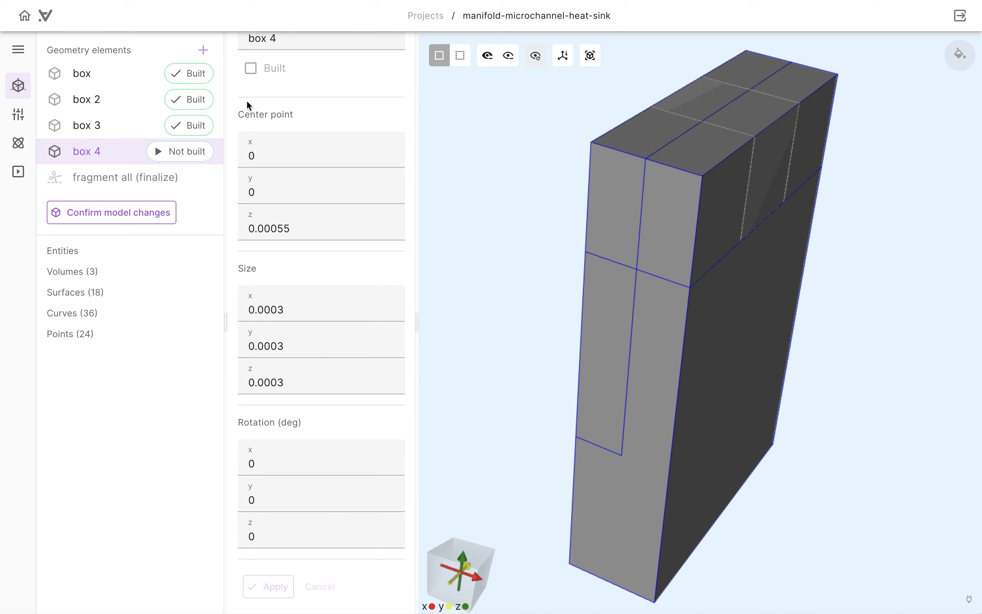
click(186, 152)
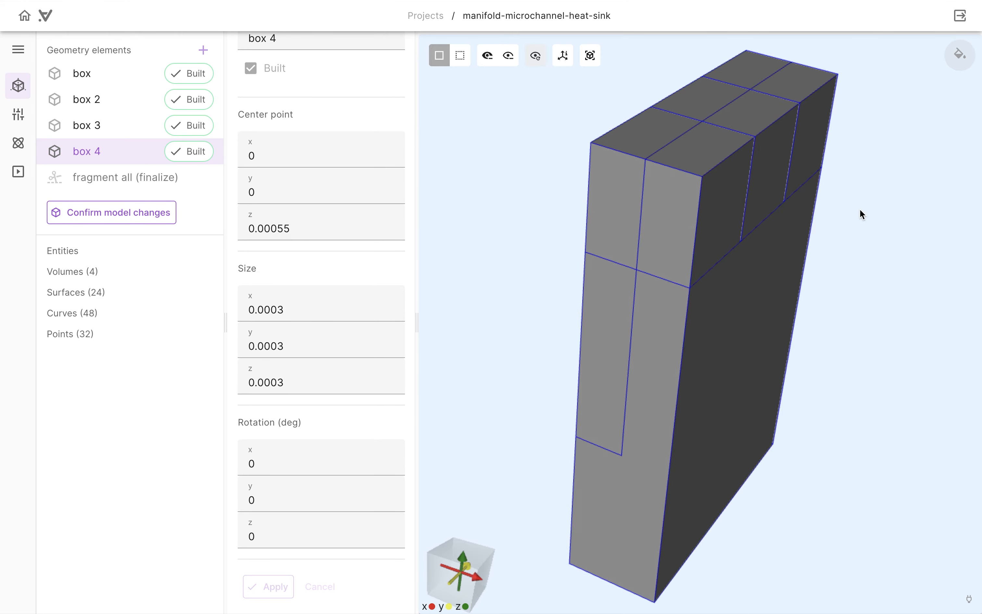
Add a fragment all operation after box 4 and build it.
drag(862, 214, 611, 232)
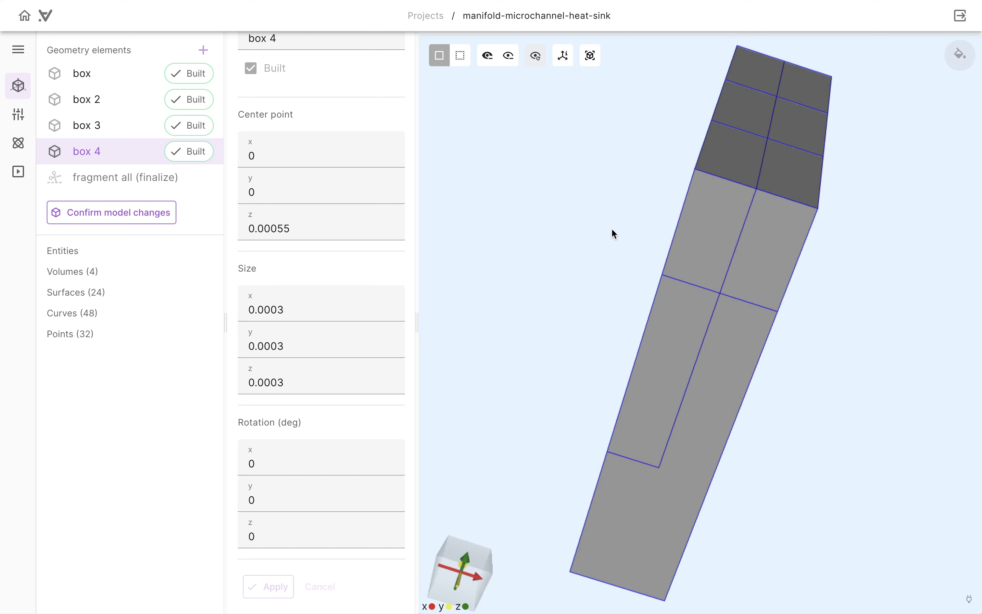
click(204, 52)
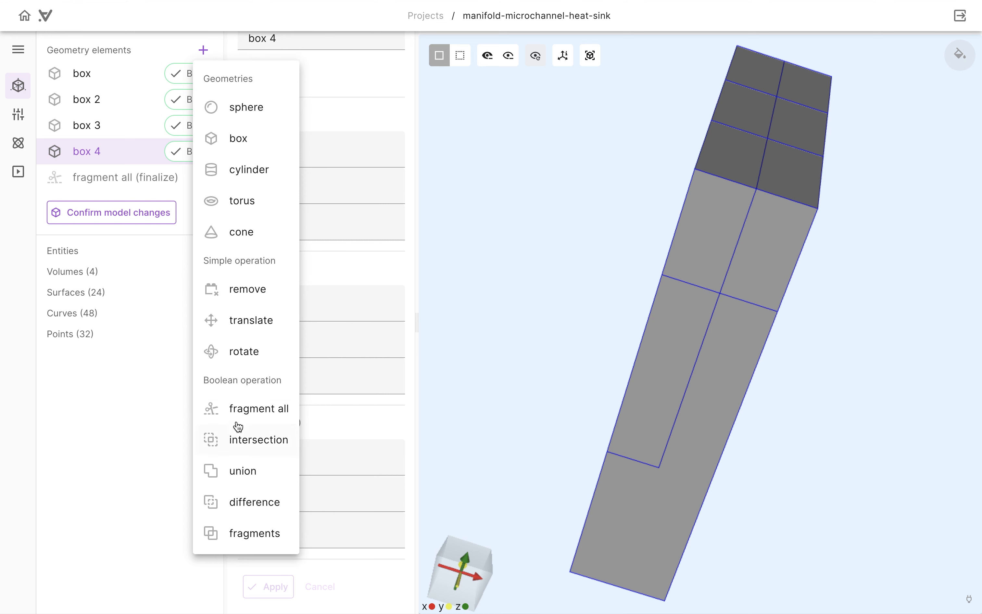
click(235, 408)
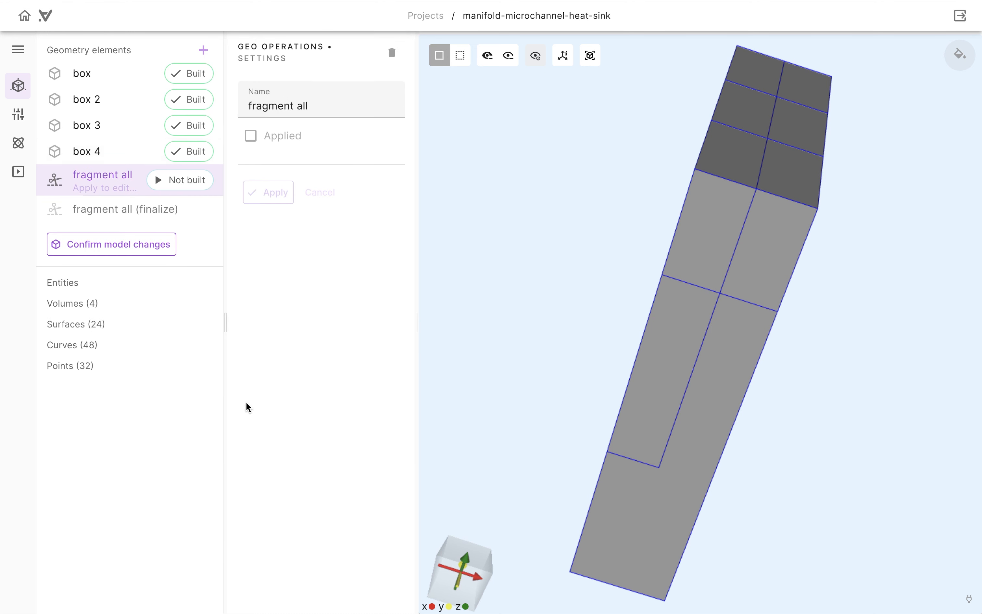
click(191, 184)
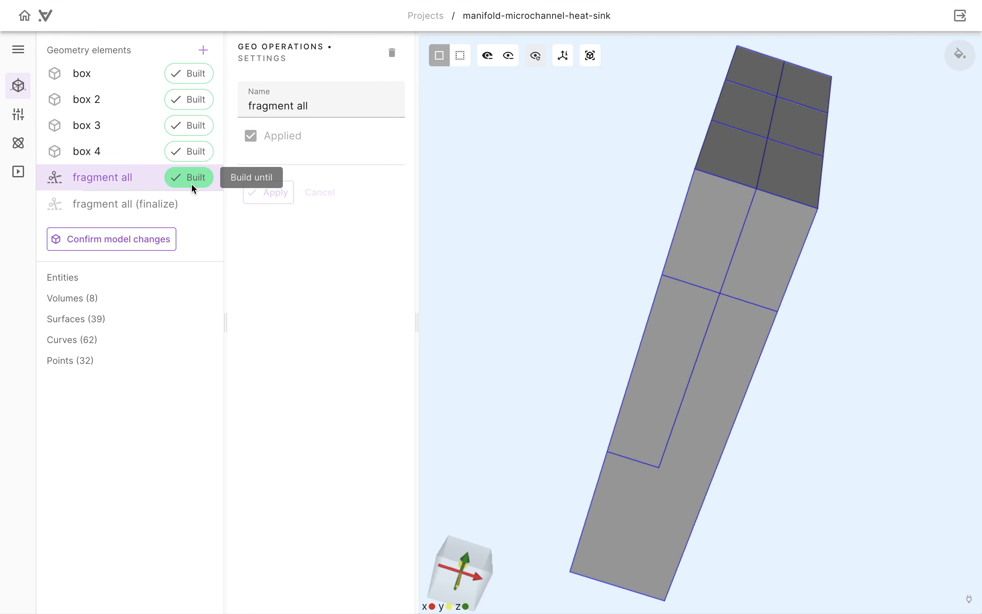
Merge the side channel volume and the four upper end blocks (volumes 2, 3, 4, 7 and 6) with a union and build it.
drag(887, 294, 841, 370)
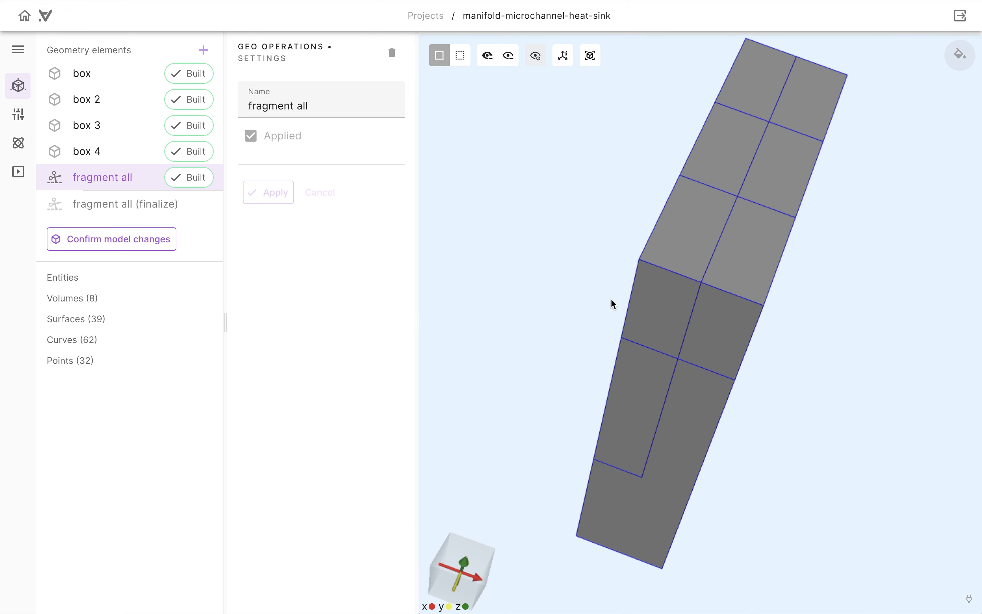
click(203, 51)
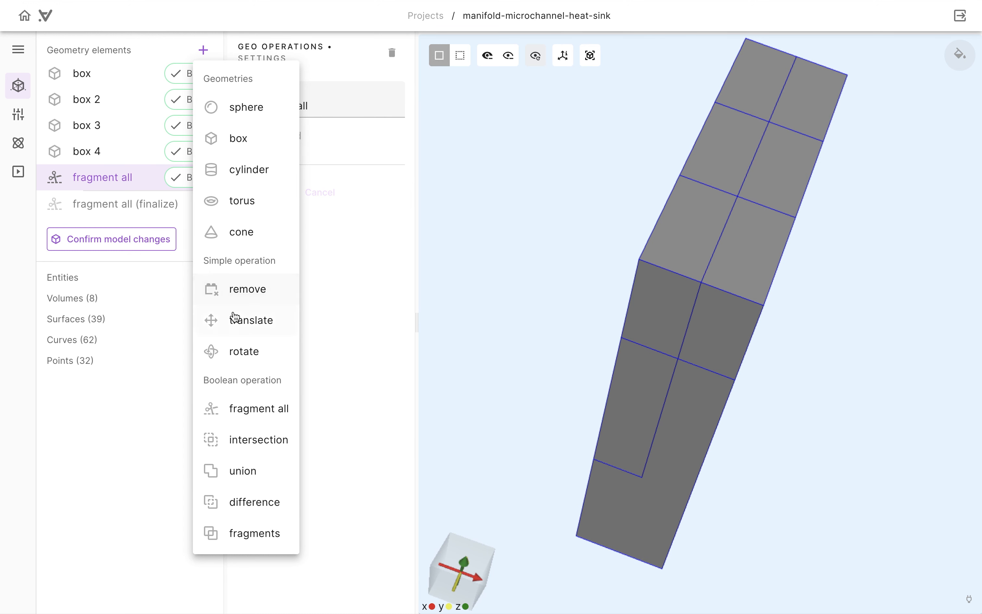
click(246, 473)
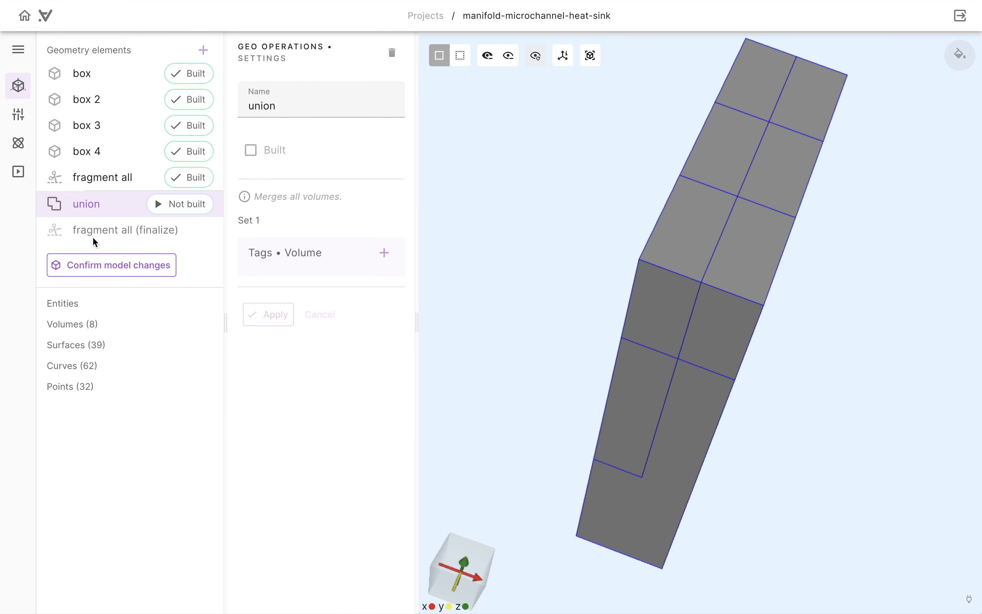
drag(581, 231, 714, 317)
click(714, 317)
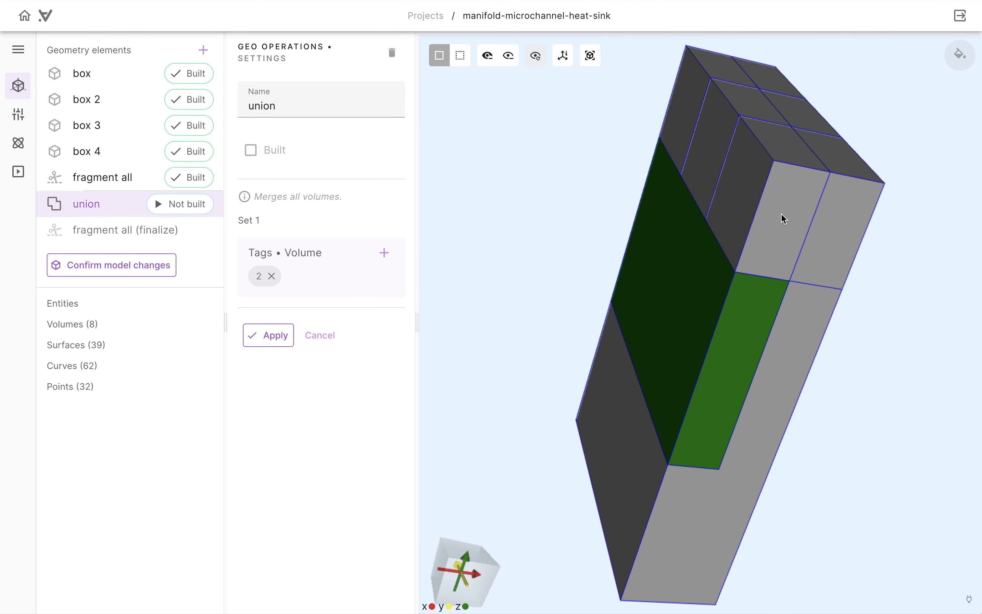
click(850, 203)
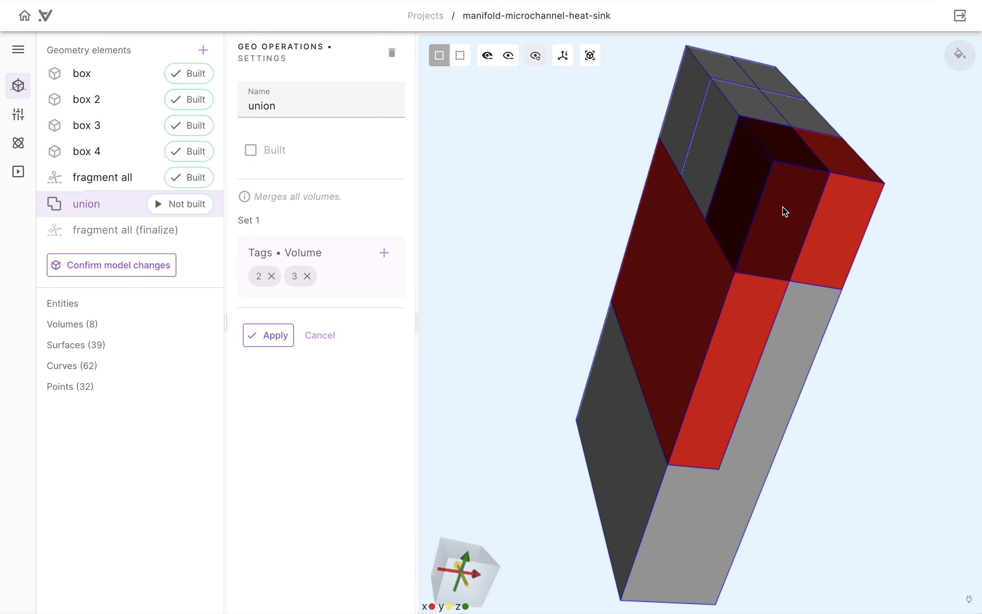
click(790, 218)
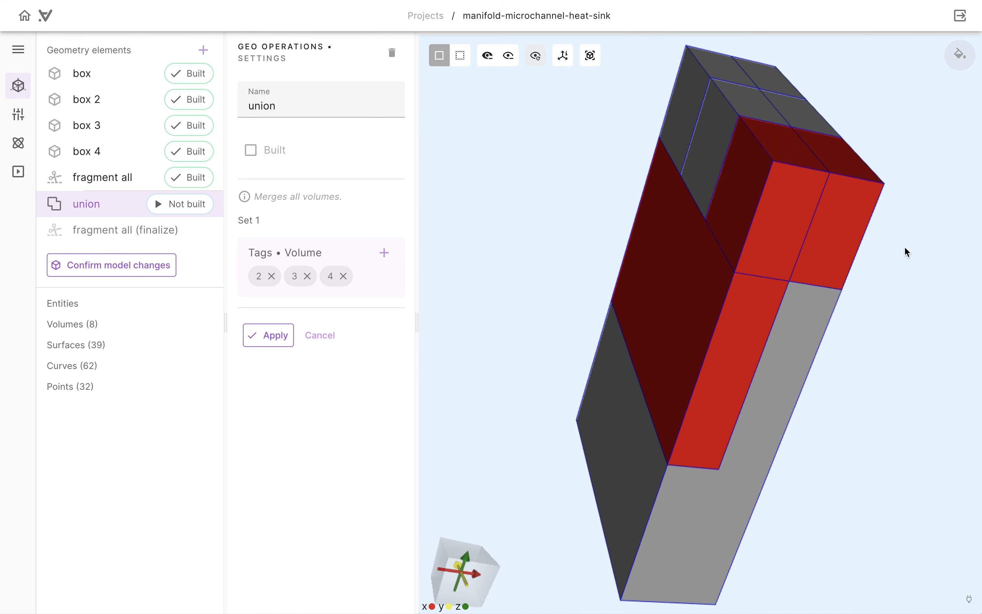
drag(905, 252, 631, 391)
click(668, 273)
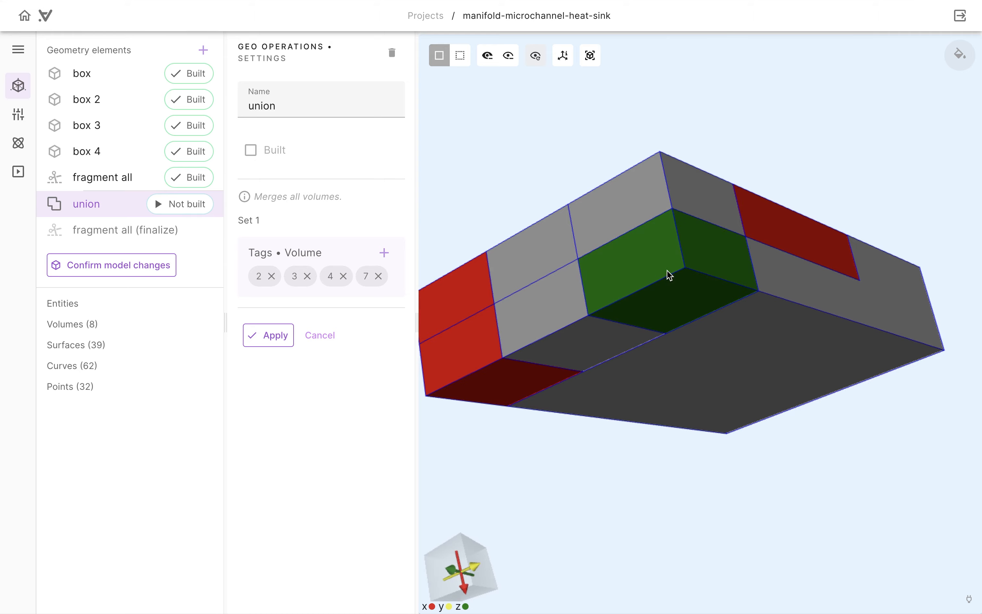
click(677, 200)
drag(678, 200, 705, 129)
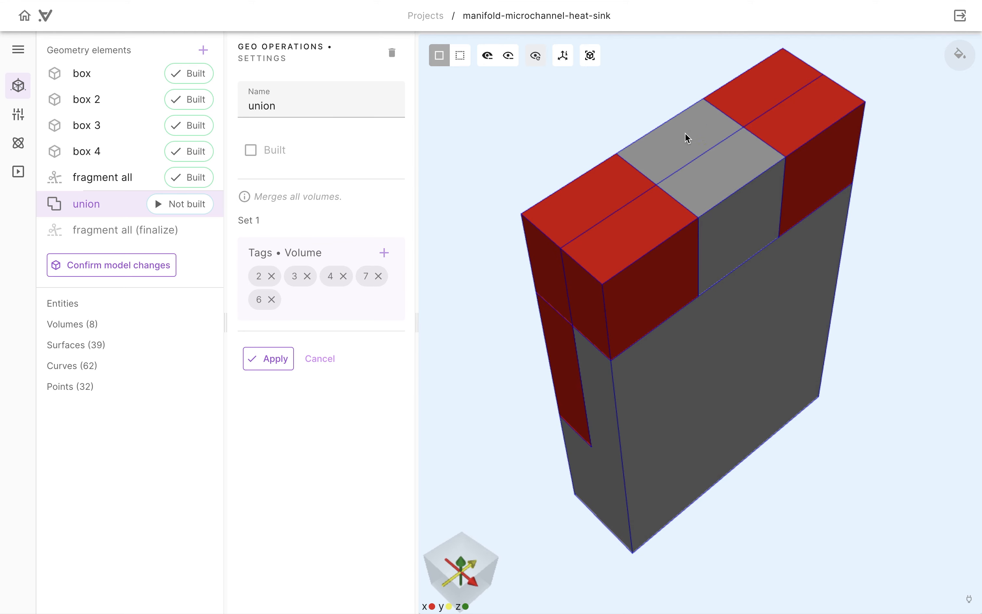
click(290, 360)
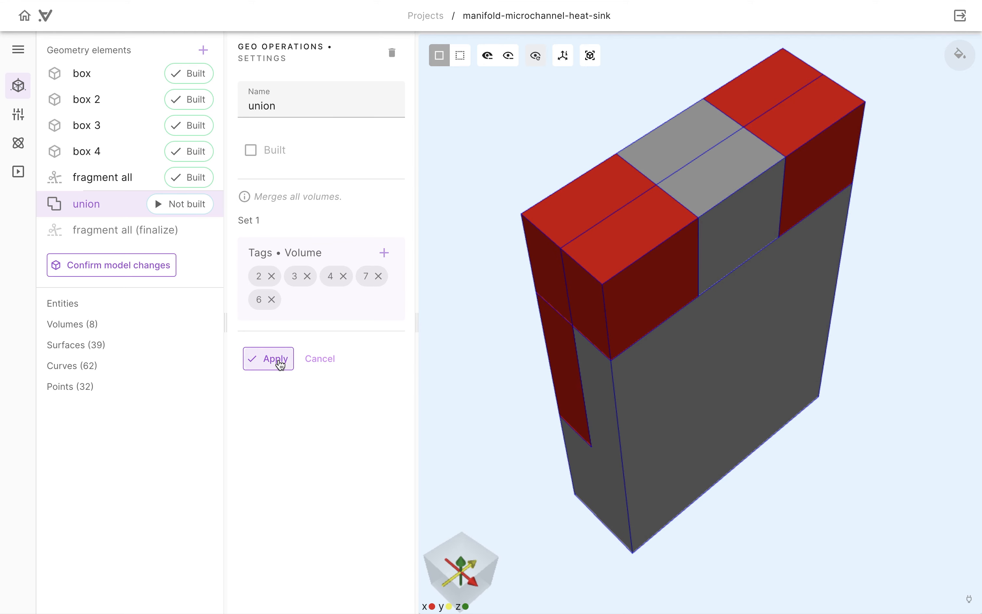
click(188, 209)
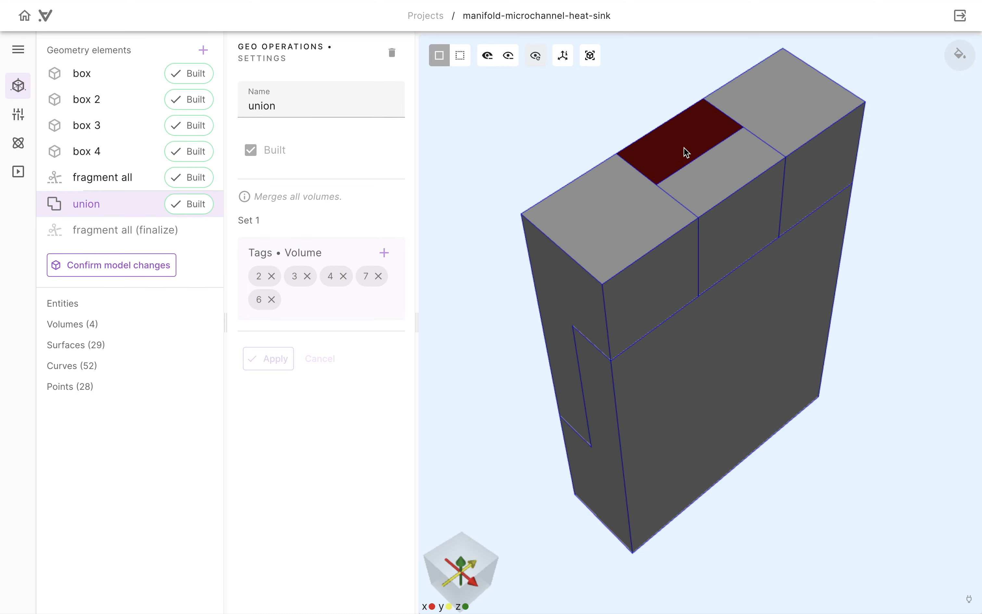
Add a remove operation for the two middle blocks between the upper ends (volumes 8 and 5) and build it.
click(203, 50)
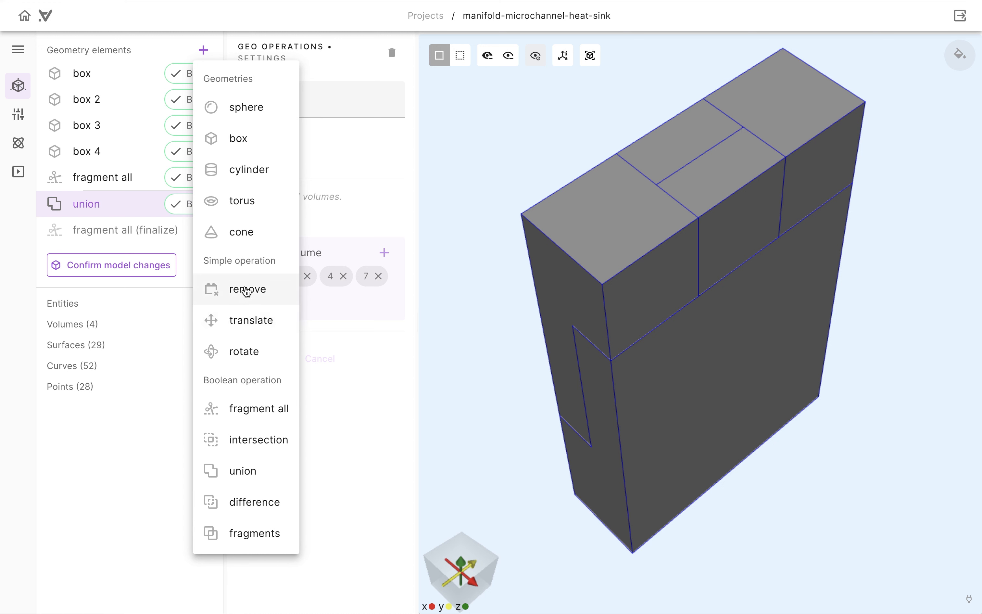
click(247, 290)
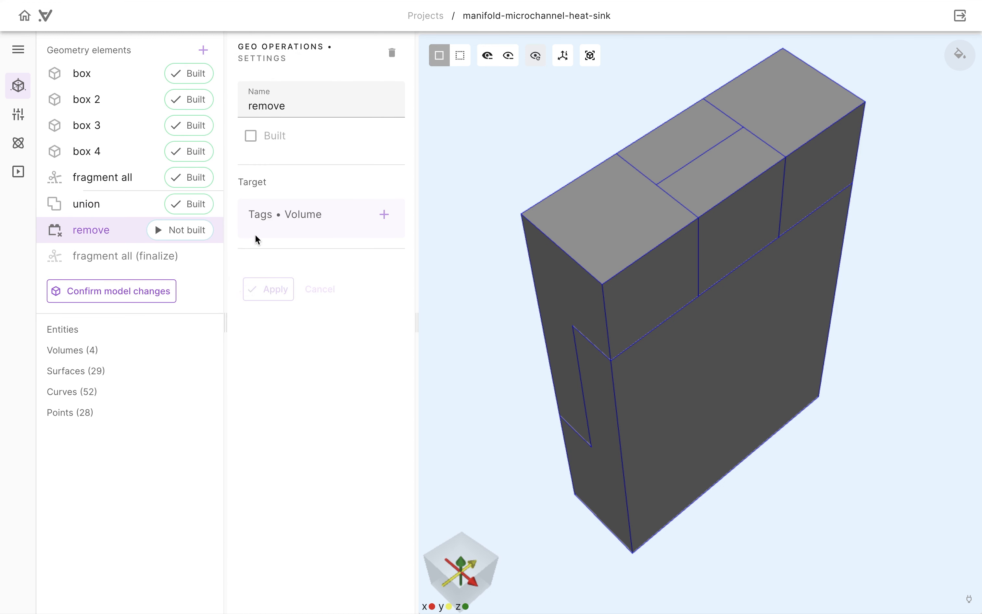
click(730, 188)
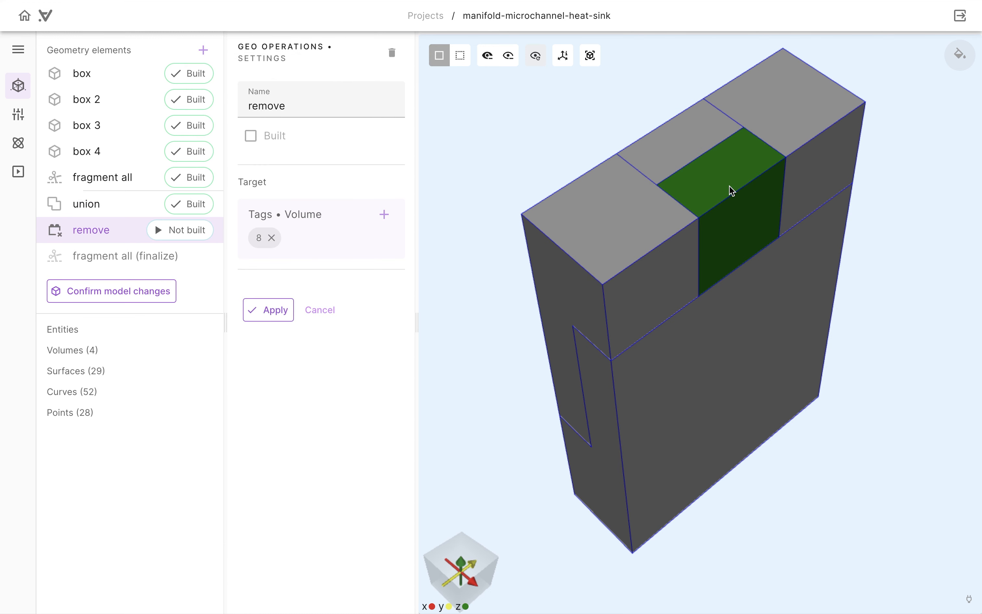
click(683, 152)
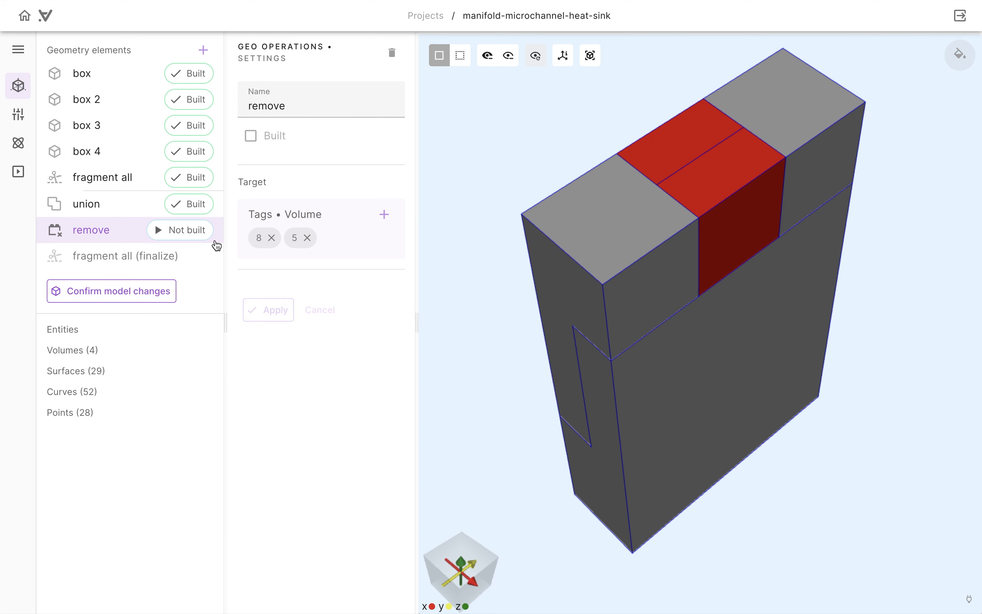
click(188, 231)
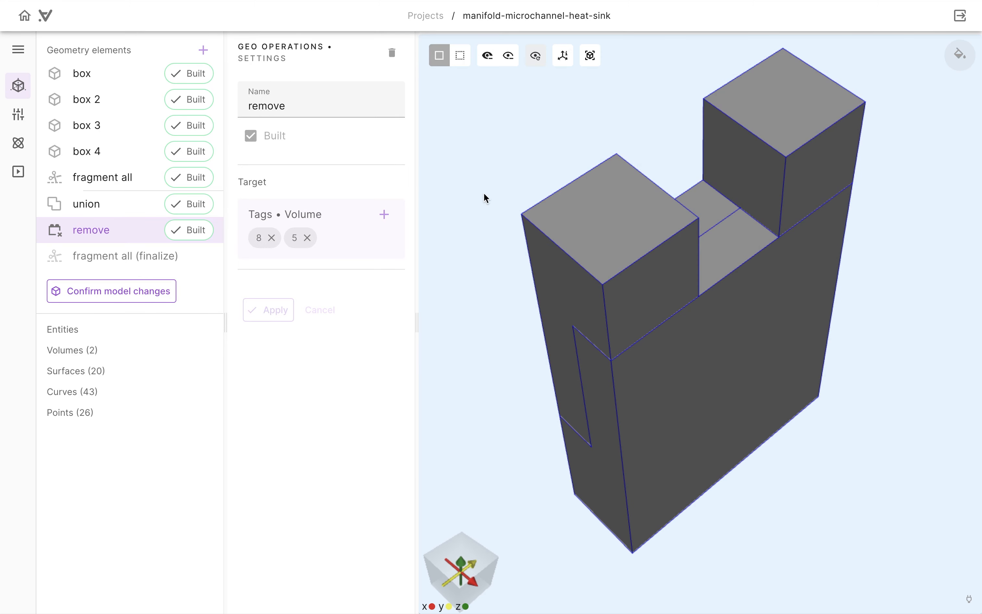
Inspect the two remaining volumes and confirm the model changes.
drag(485, 198, 534, 144)
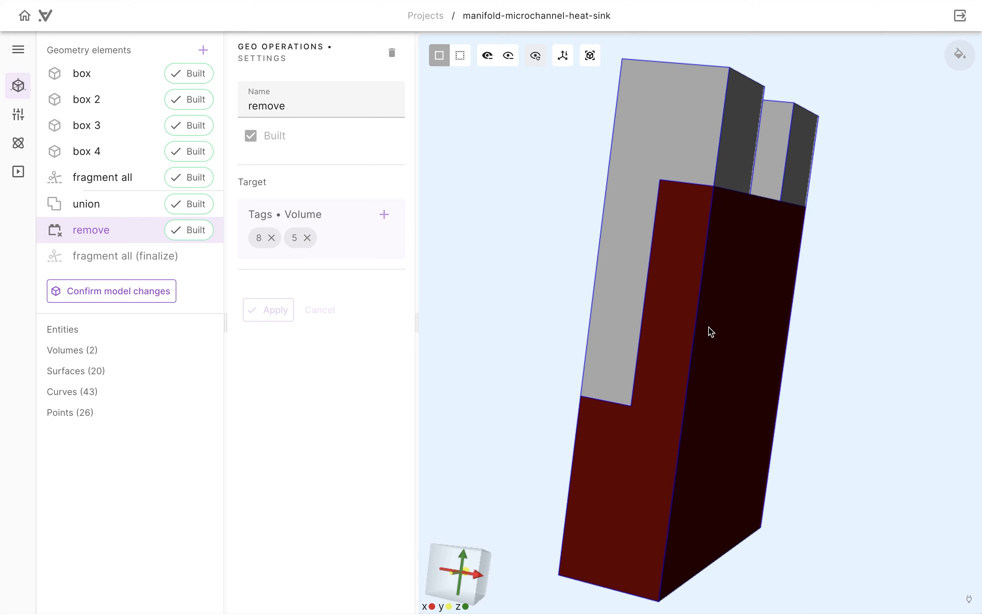
drag(672, 133, 702, 210)
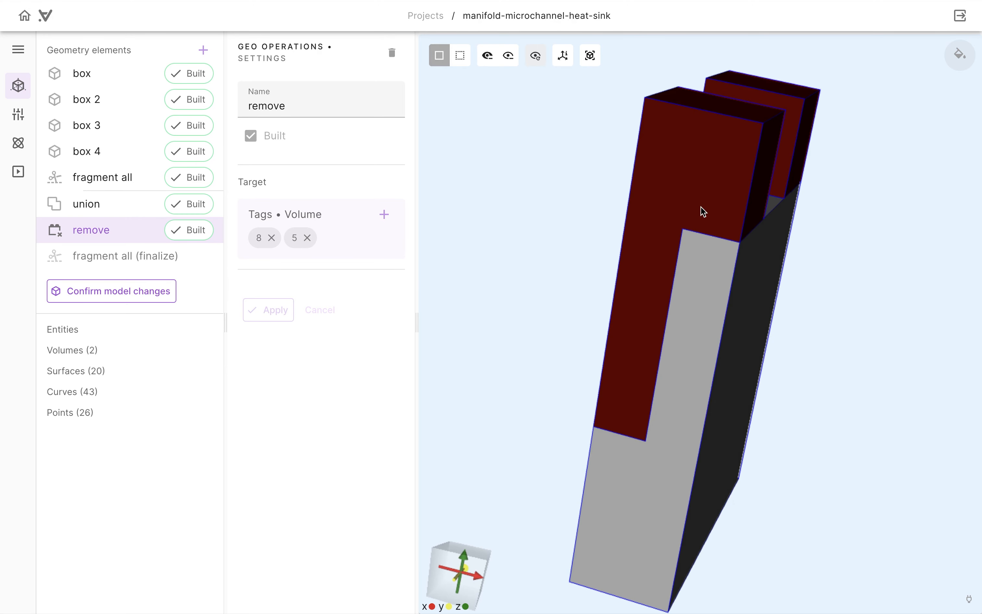
click(122, 298)
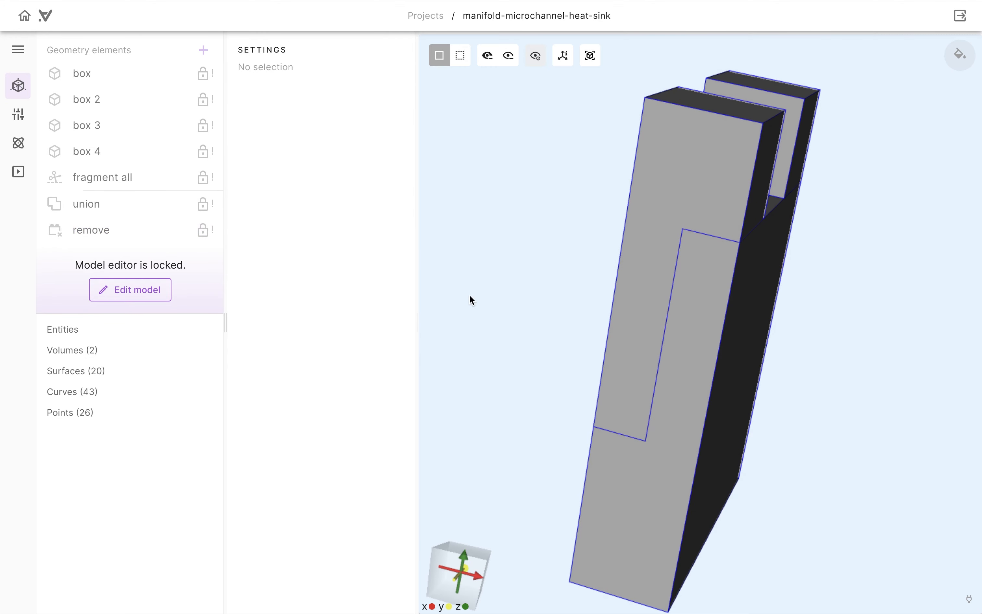
Add Copper from the material library and assign it to the solid base volume (volume 1).
drag(586, 224, 641, 280)
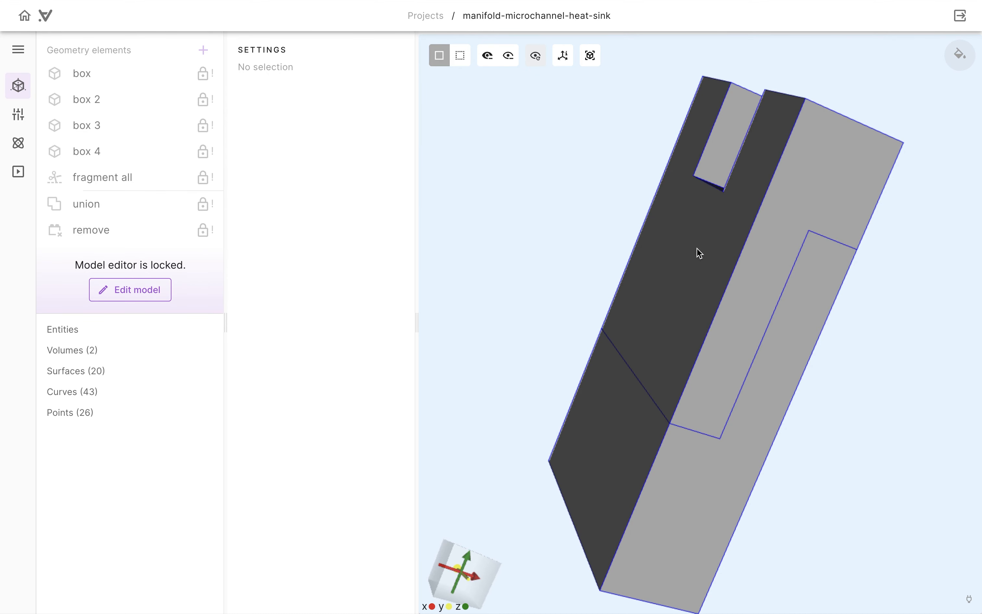
drag(813, 280, 844, 307)
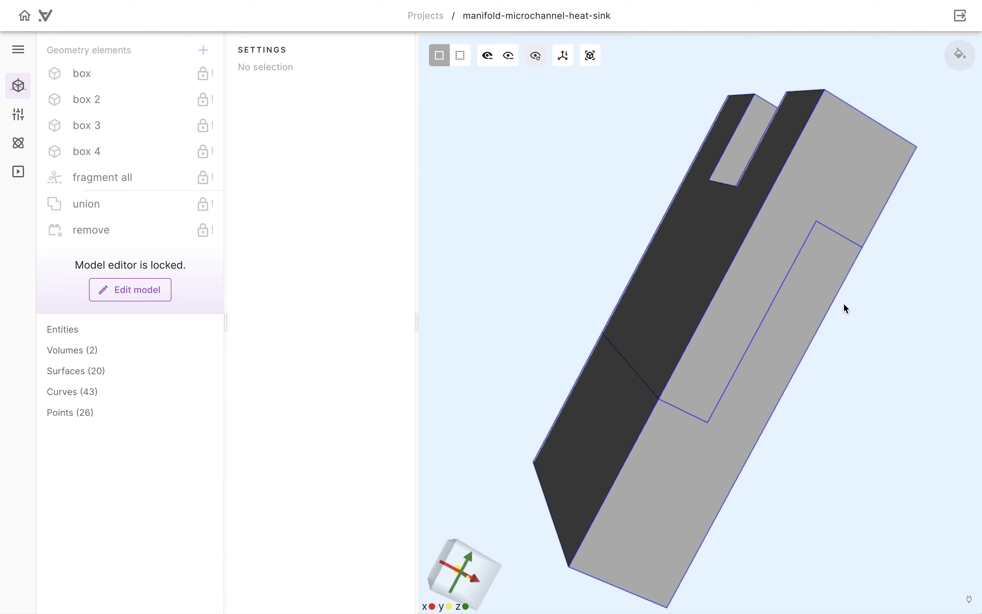
click(18, 115)
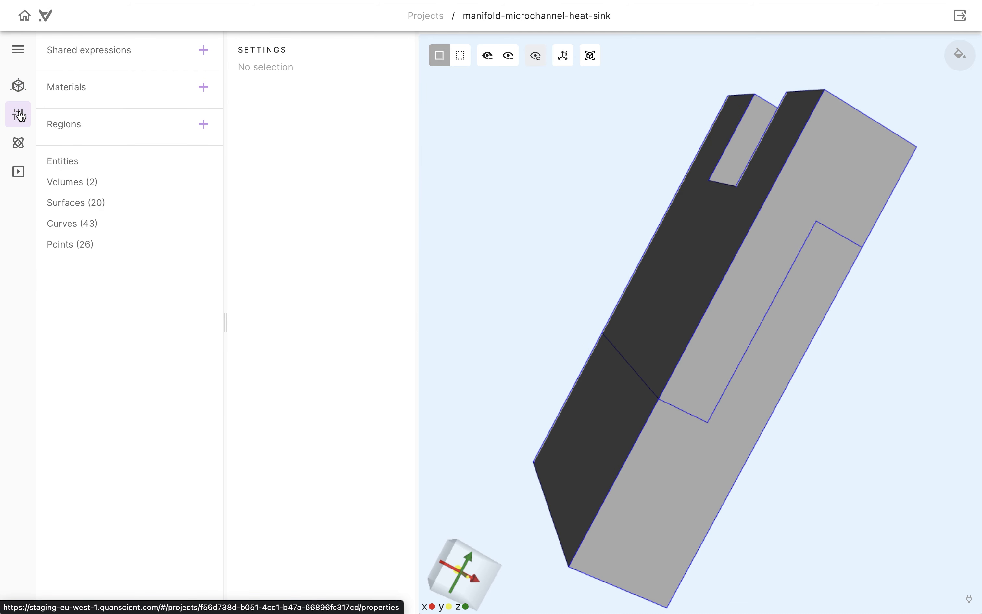
click(204, 87)
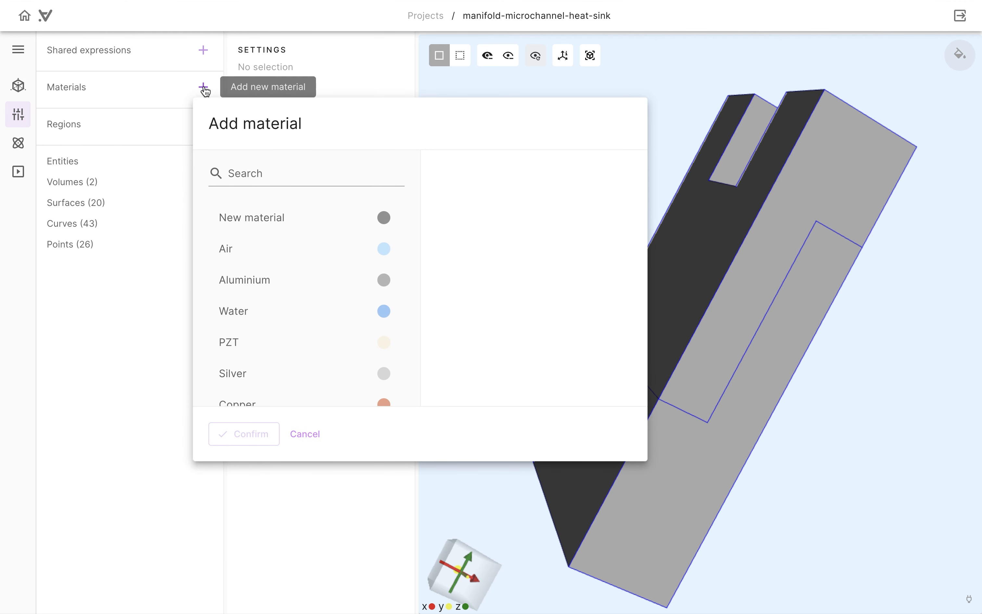
scroll(325, 321, down, 2)
click(271, 318)
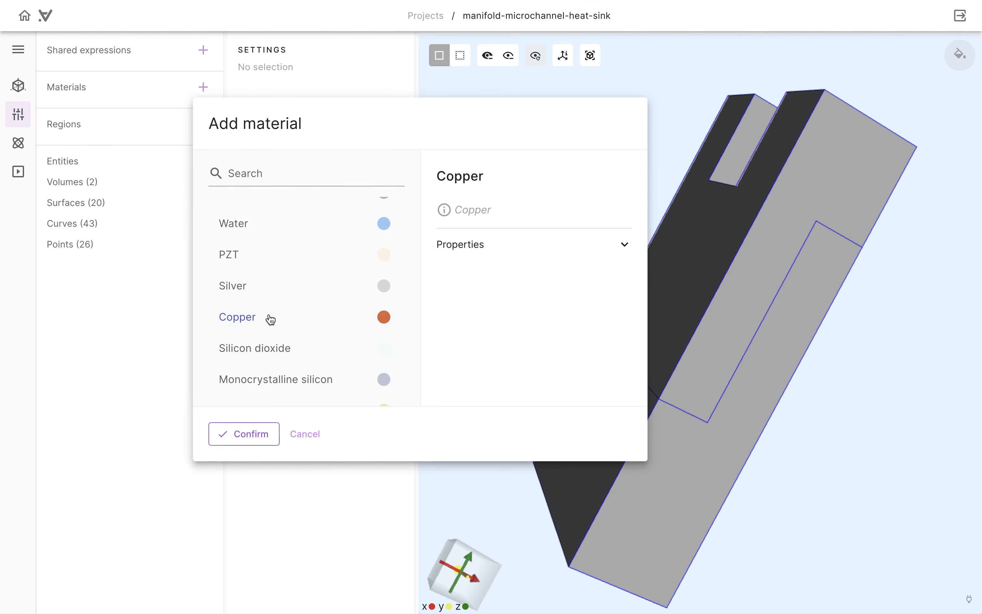
click(223, 434)
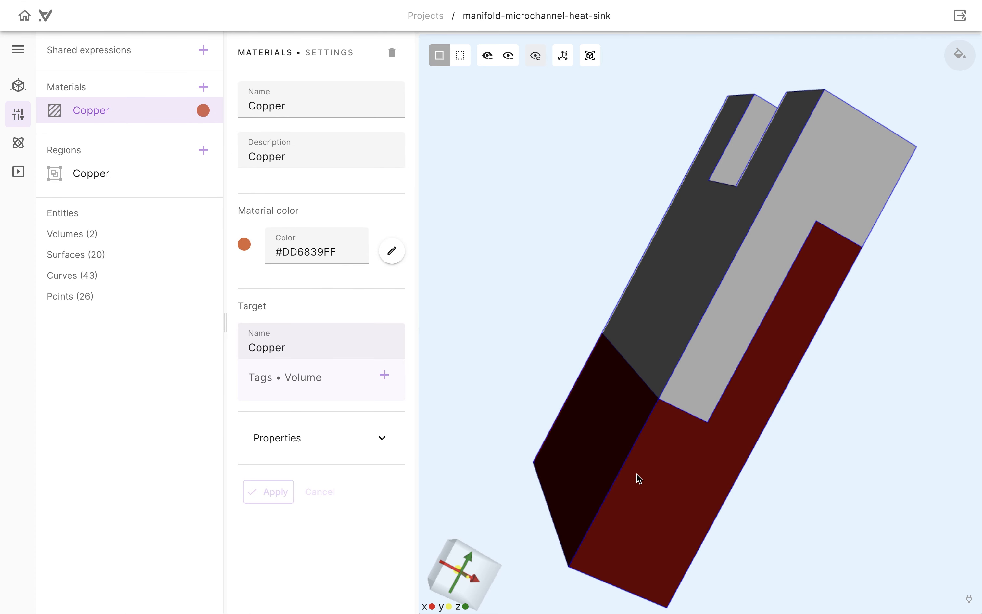
click(746, 445)
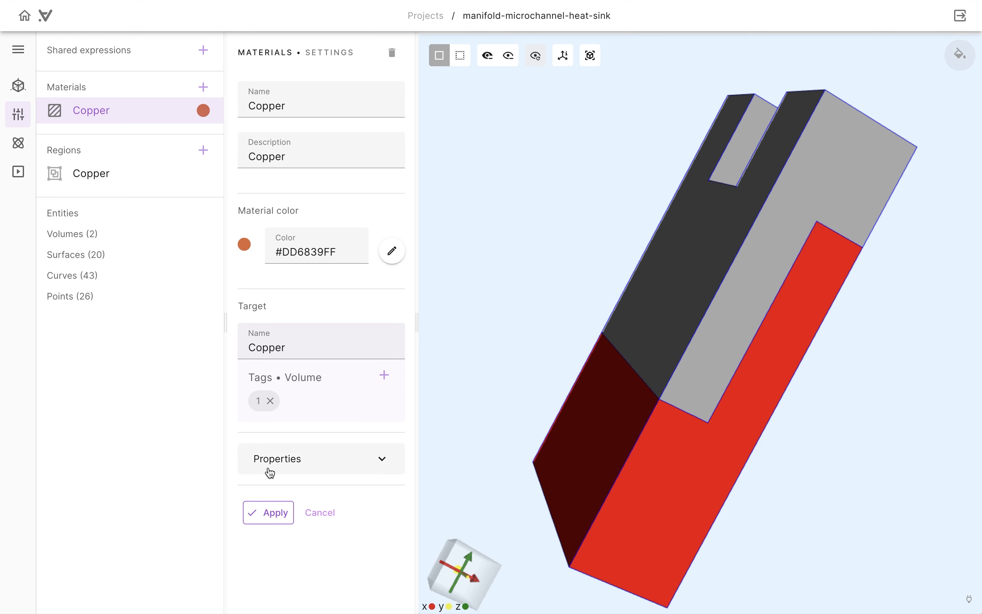
click(267, 515)
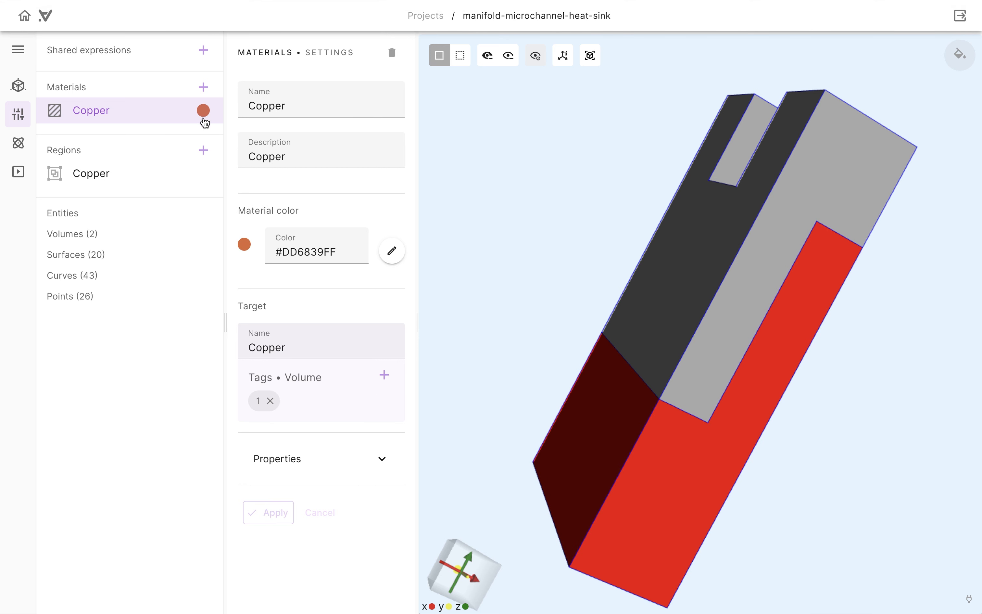
Add Water from the material library and assign it to the U-shaped channel volume (volume 9).
click(203, 89)
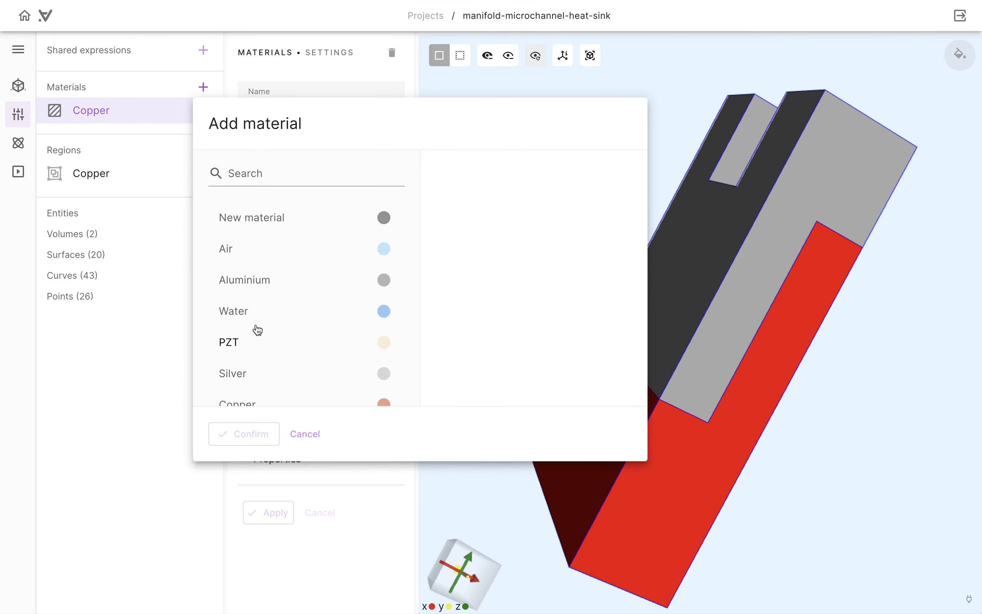
click(260, 313)
click(239, 433)
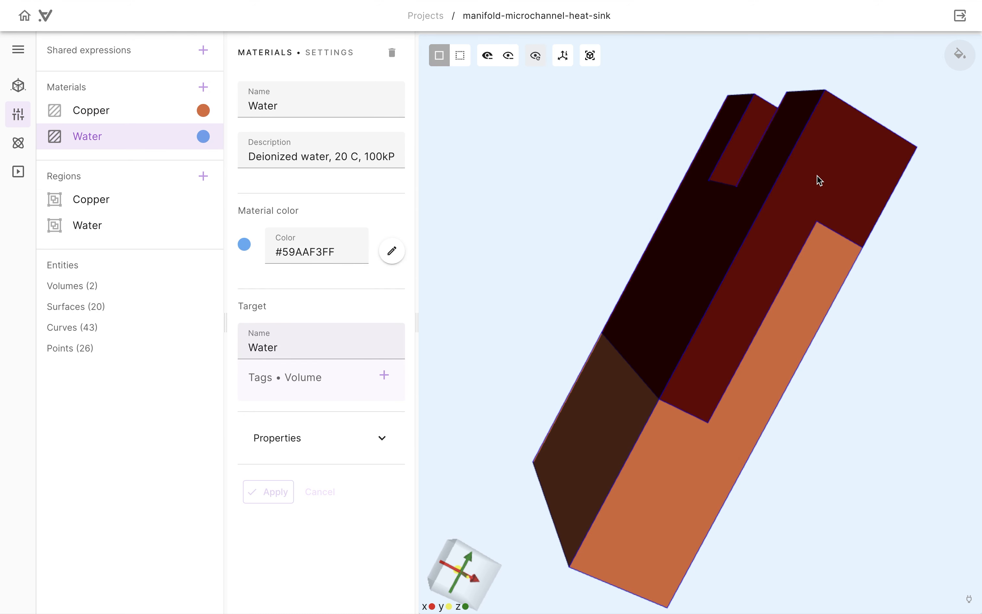
mouse_move(819, 181)
mouse_down()
mouse_move(739, 333)
mouse_move(826, 198)
mouse_up()
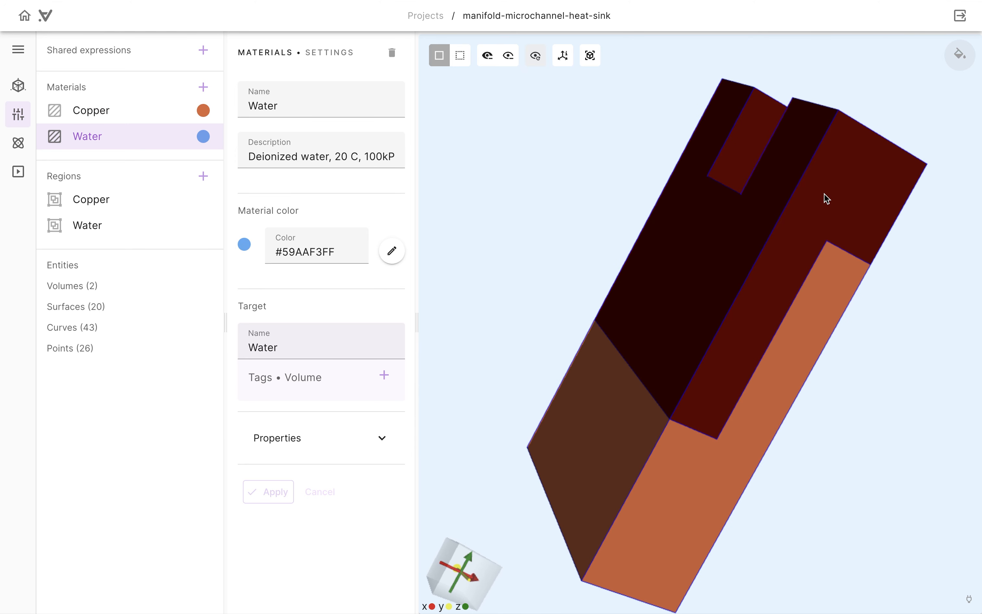
click(825, 198)
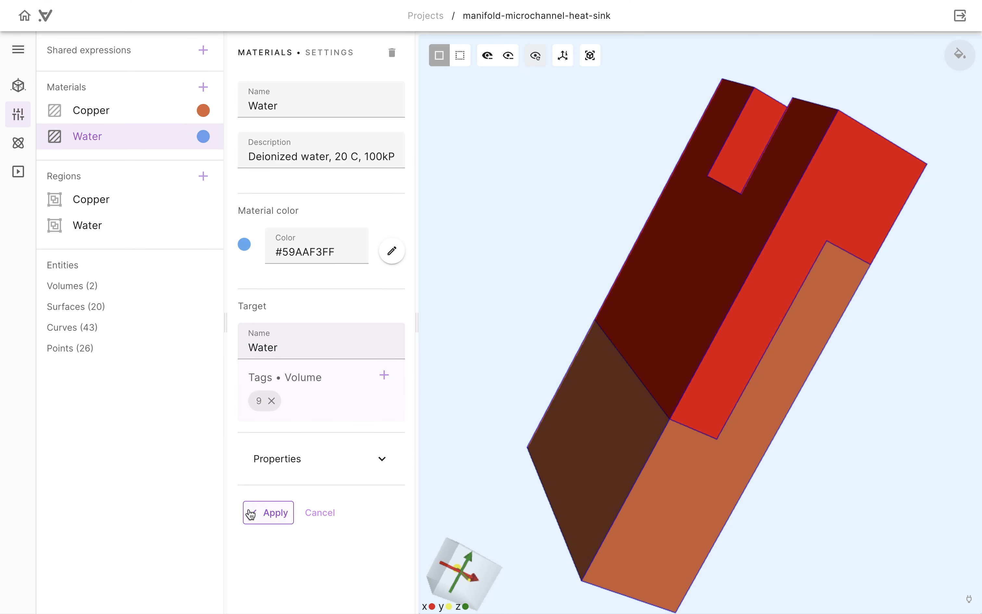
click(250, 513)
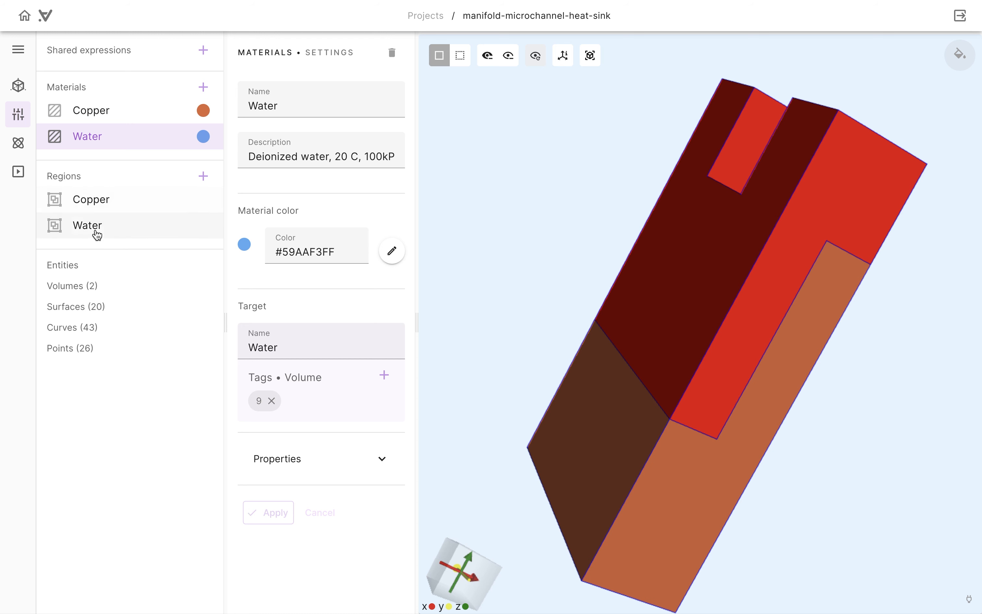
Create a surface region named Inlet on the end face of the nearer water leg (surface 46).
drag(532, 230, 561, 270)
scroll(560, 266, down, 5)
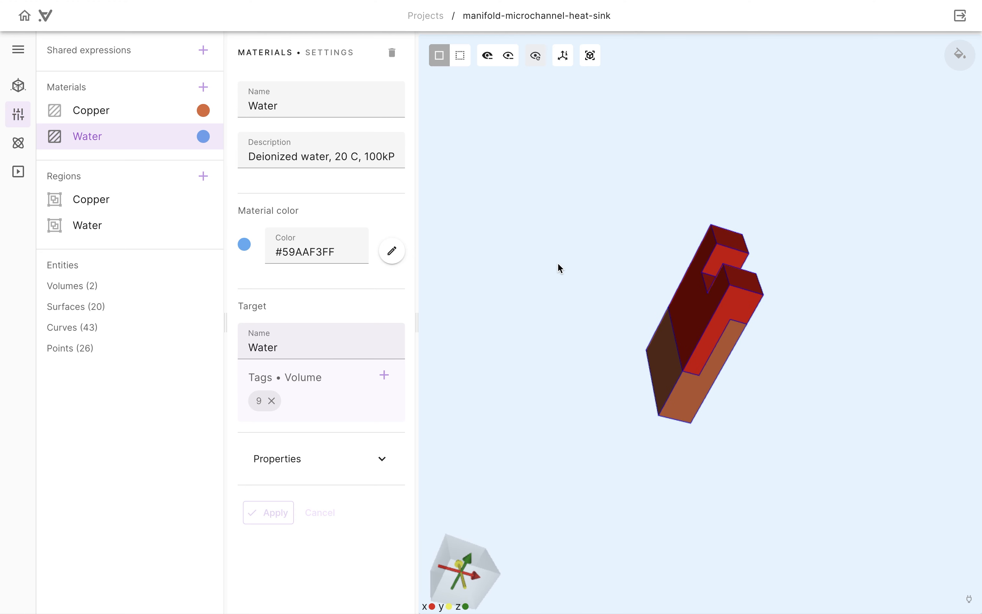
scroll(558, 264, up, 3)
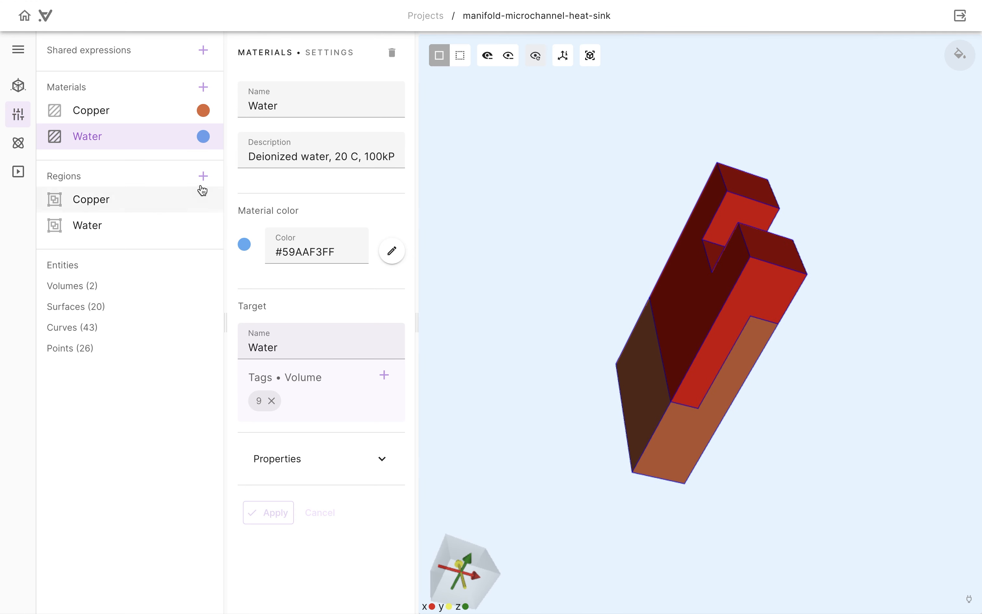
click(204, 176)
click(232, 268)
click(292, 105)
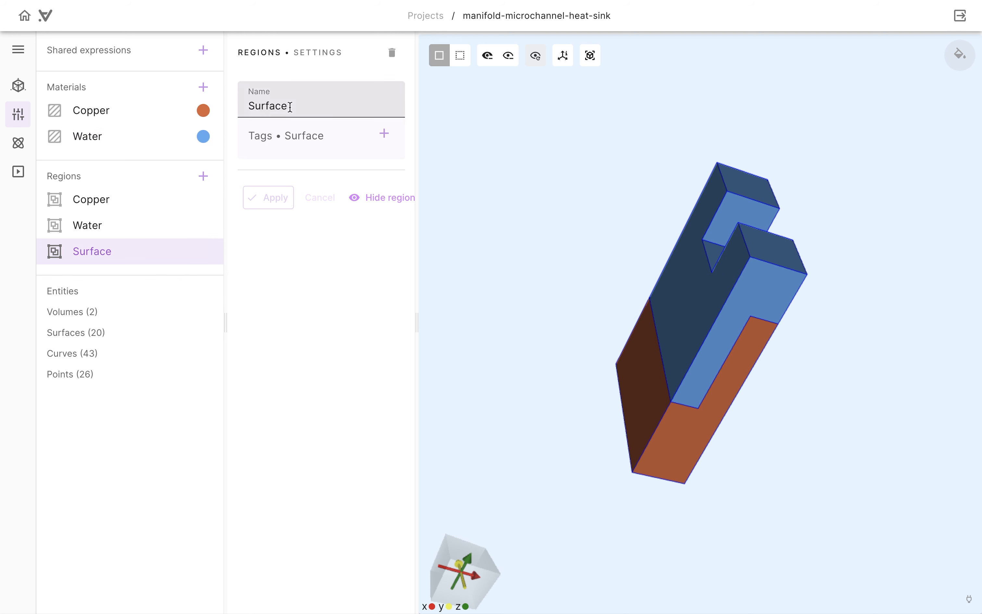
double_click(292, 104)
text(Inle)
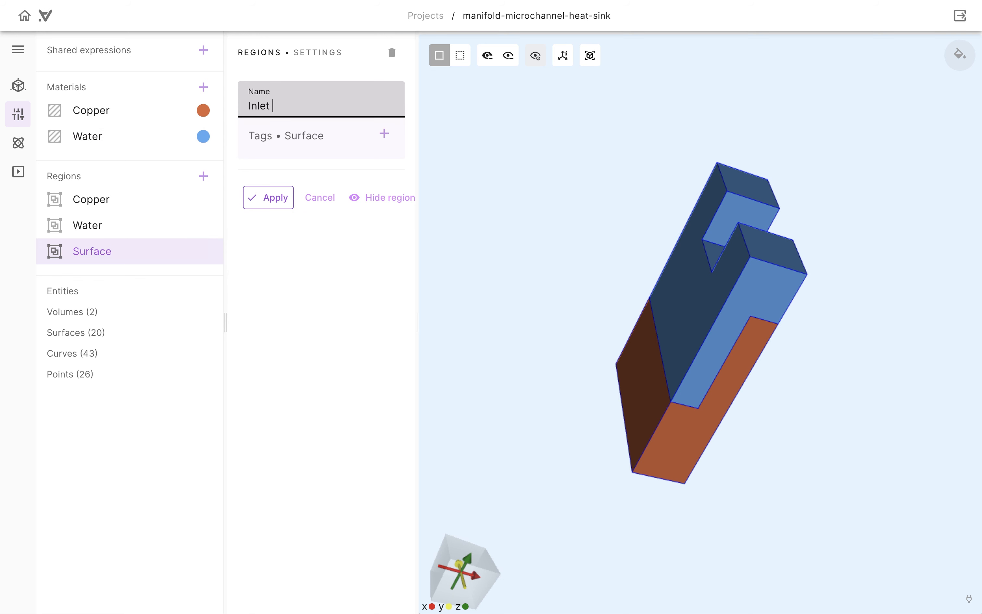
text(t)
drag(899, 301, 741, 344)
click(717, 330)
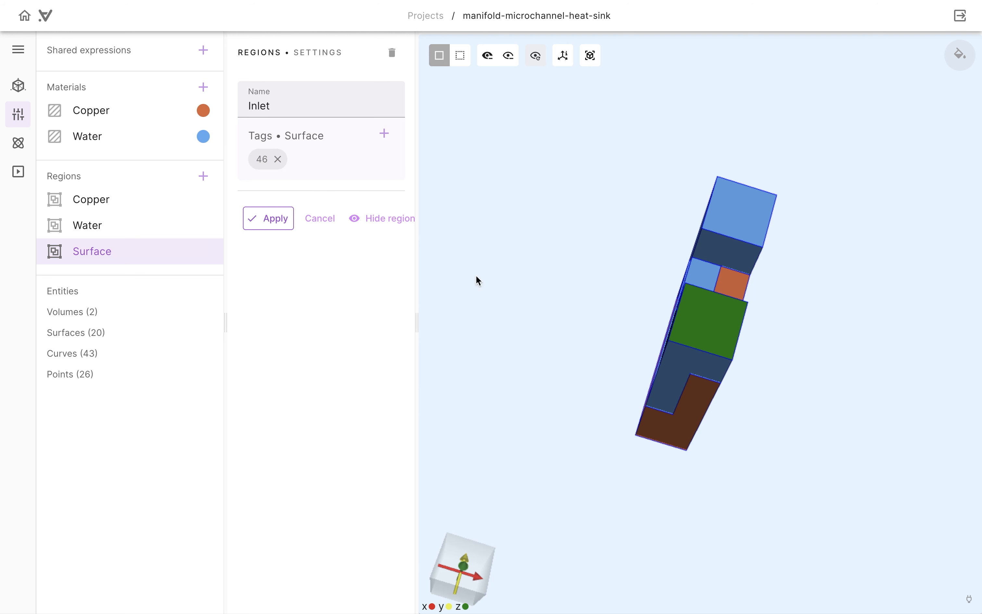
click(270, 218)
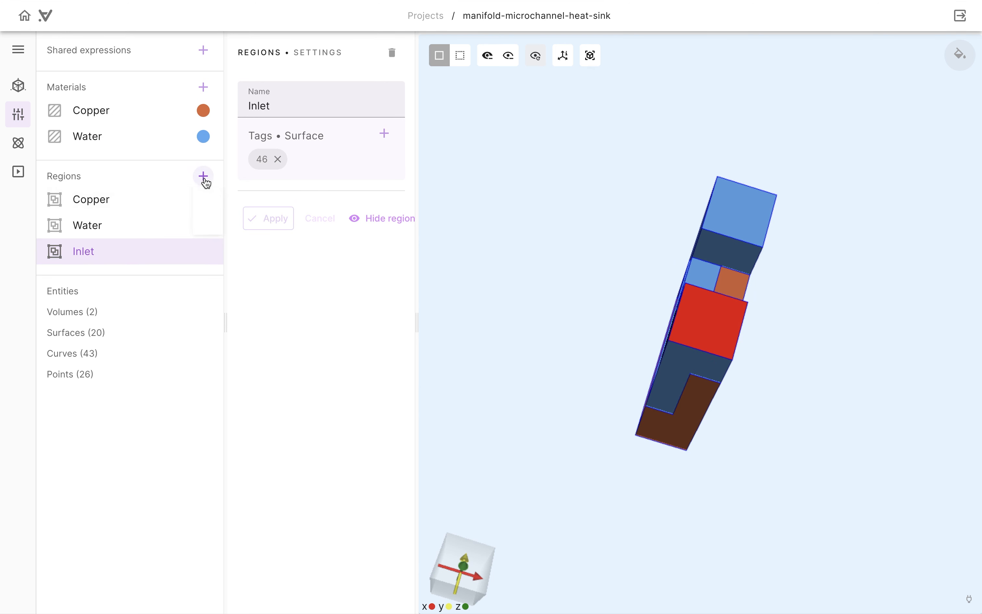
Create a surface region named Outlet on the end face of the other water leg (surface 49).
click(204, 176)
click(224, 266)
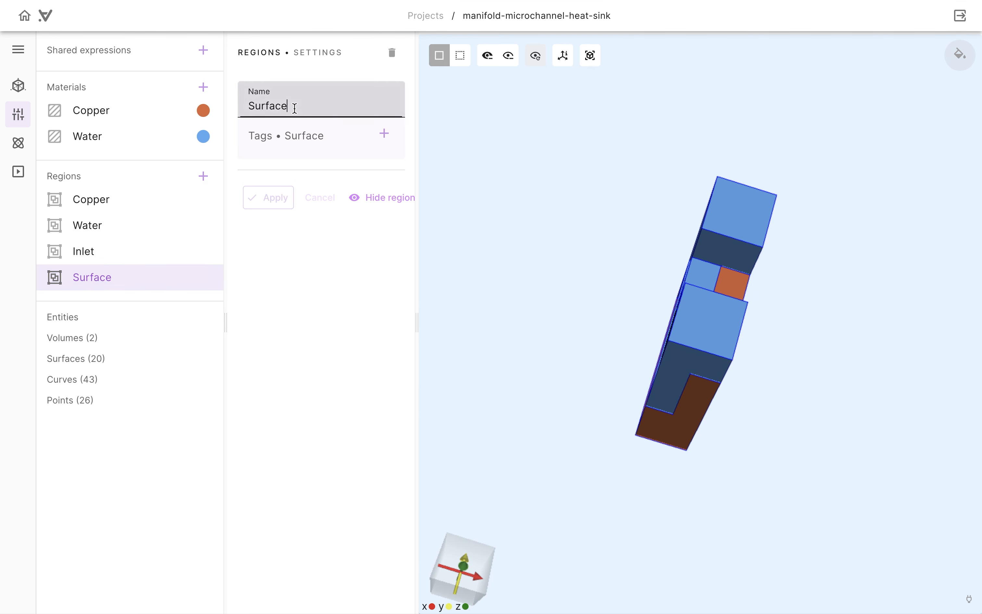
double_click(291, 105)
text(Outlet)
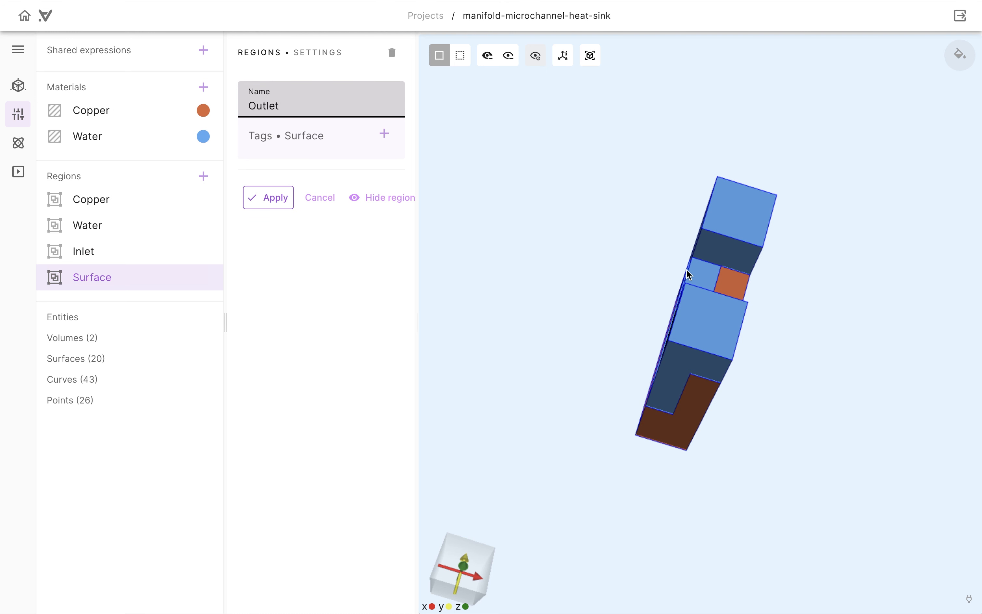
click(745, 208)
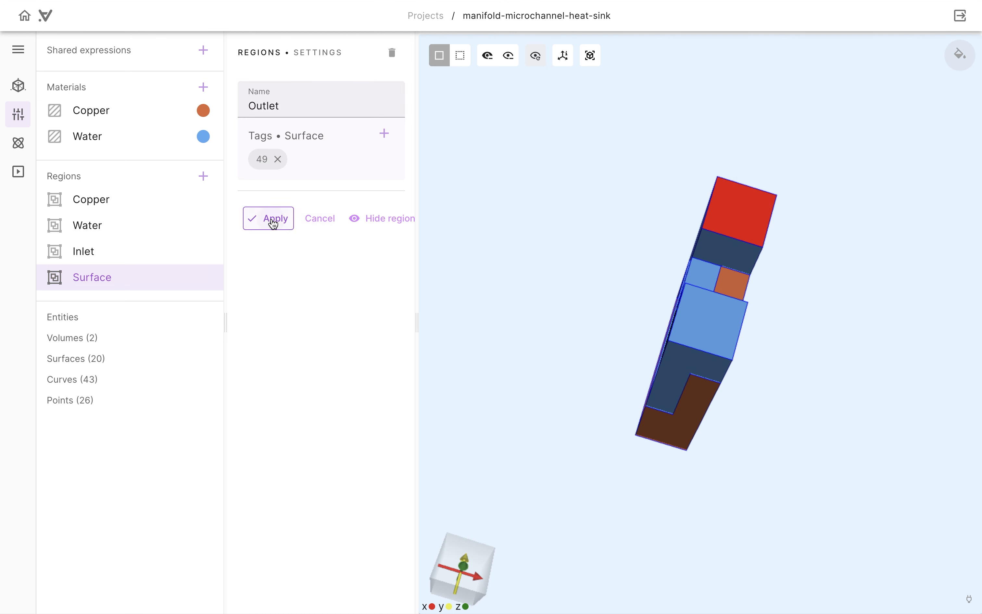
click(273, 221)
Create a surface region named Slip Wall X from the water legs' two copper-side faces and the large opposite water face (surfaces 53, 52, 40).
click(203, 176)
click(211, 269)
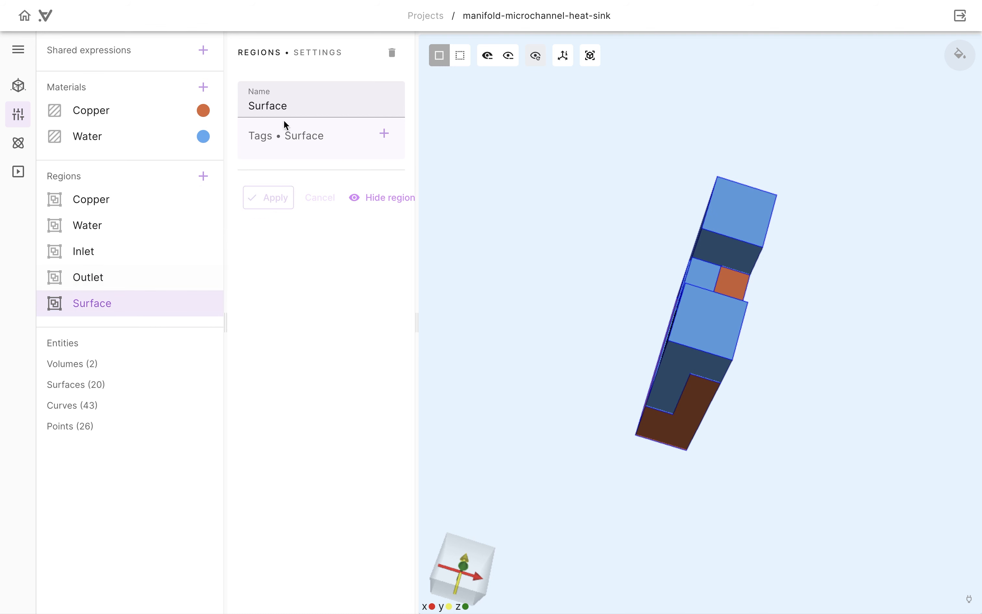
double_click(288, 105)
text(Slip Wall X)
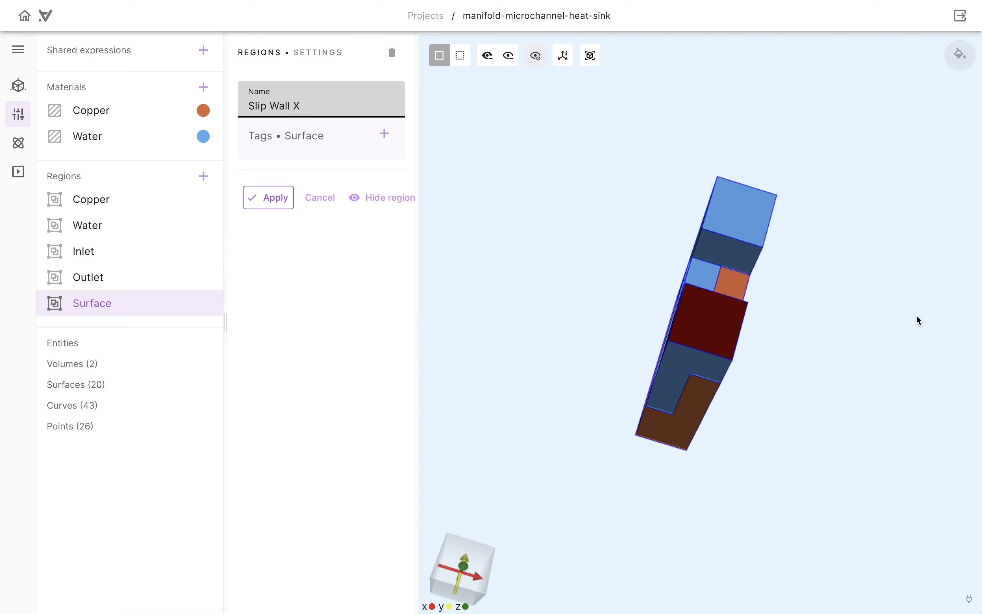
drag(916, 320, 837, 289)
click(722, 223)
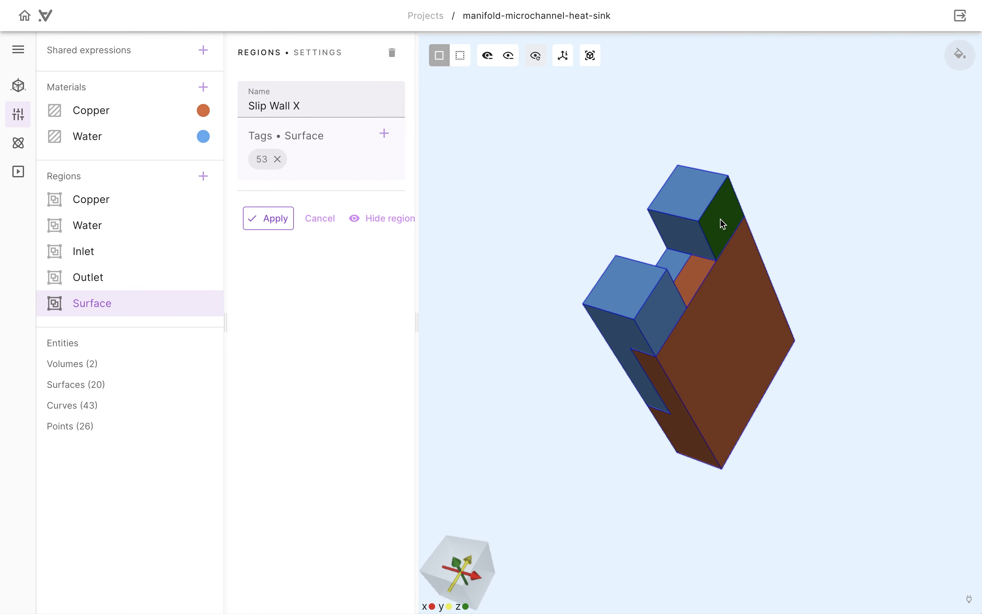
click(672, 318)
drag(583, 226, 845, 247)
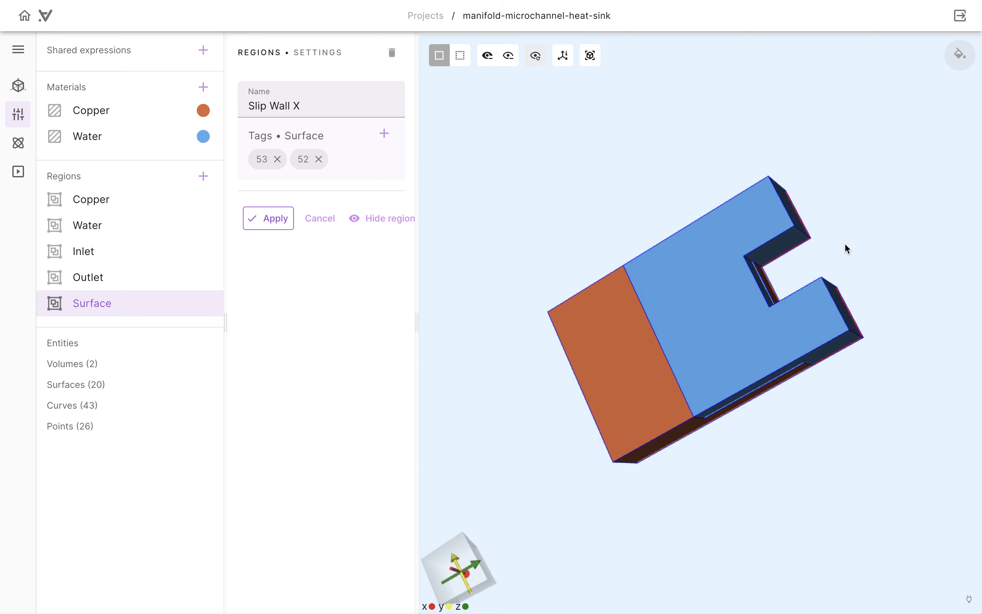
click(733, 222)
drag(832, 205, 409, 191)
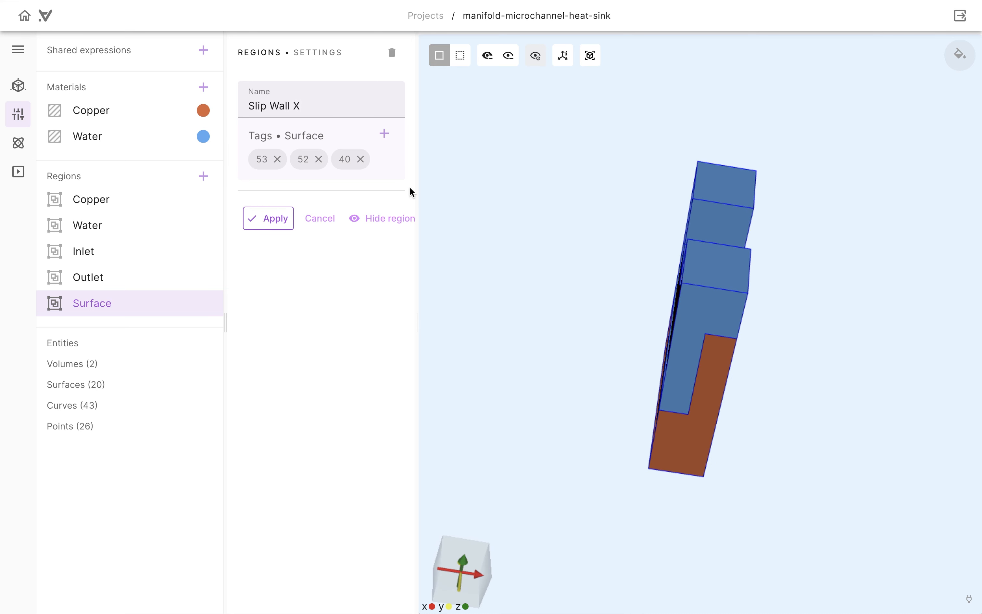
click(270, 226)
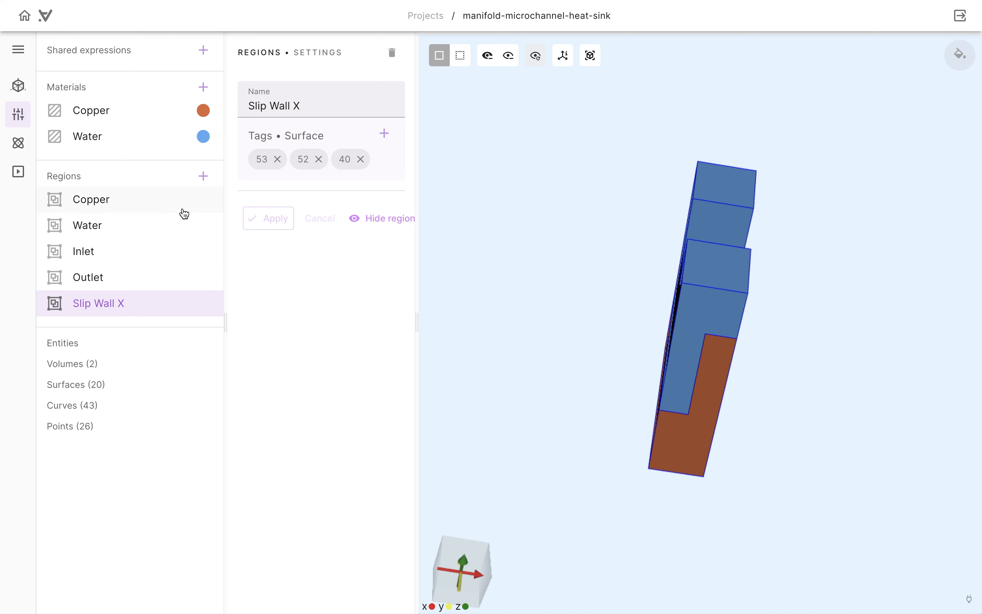
Create a surface region named Slip Wall Y from the water volume's outer side faces (surfaces 41 and 43).
click(207, 179)
click(308, 93)
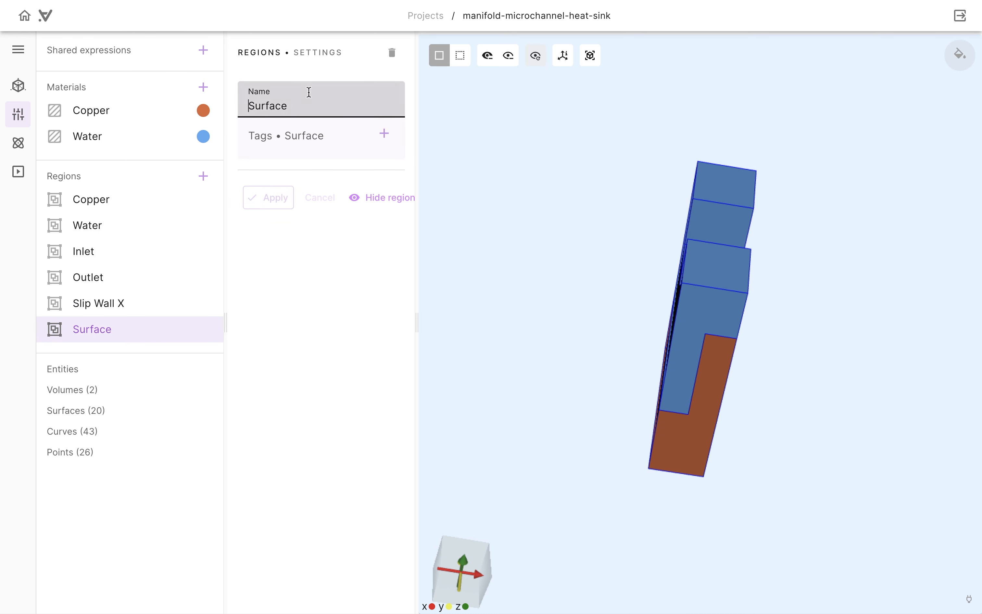
key(ctrl+a)
text(Sl)
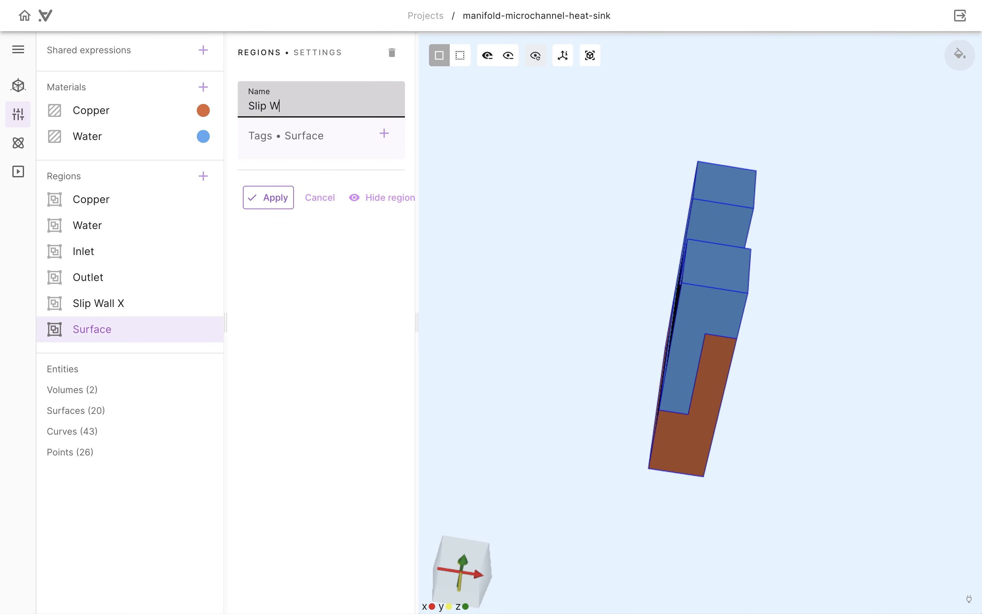
click(704, 320)
drag(867, 302, 648, 482)
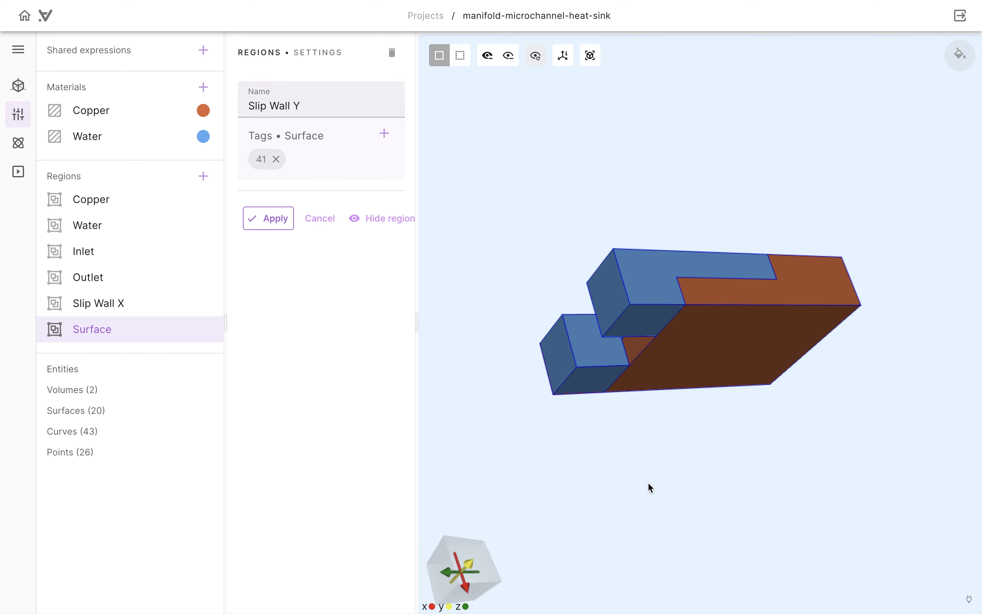
click(647, 269)
click(269, 218)
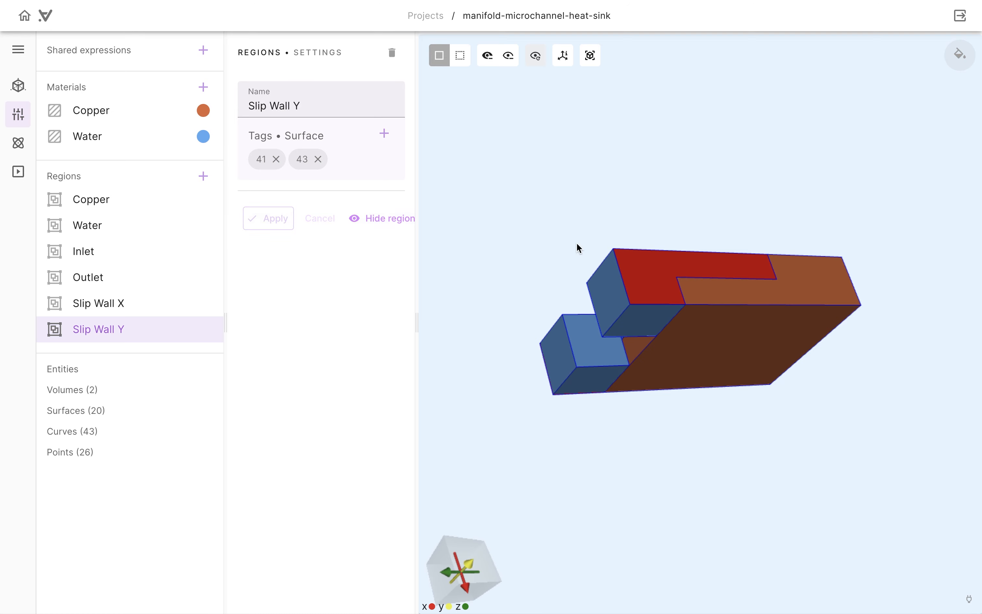
Create a surface region named Adiabatic Water from the water legs' facing inner faces and the water face between them (surfaces 47, 48, 42).
drag(577, 243, 715, 102)
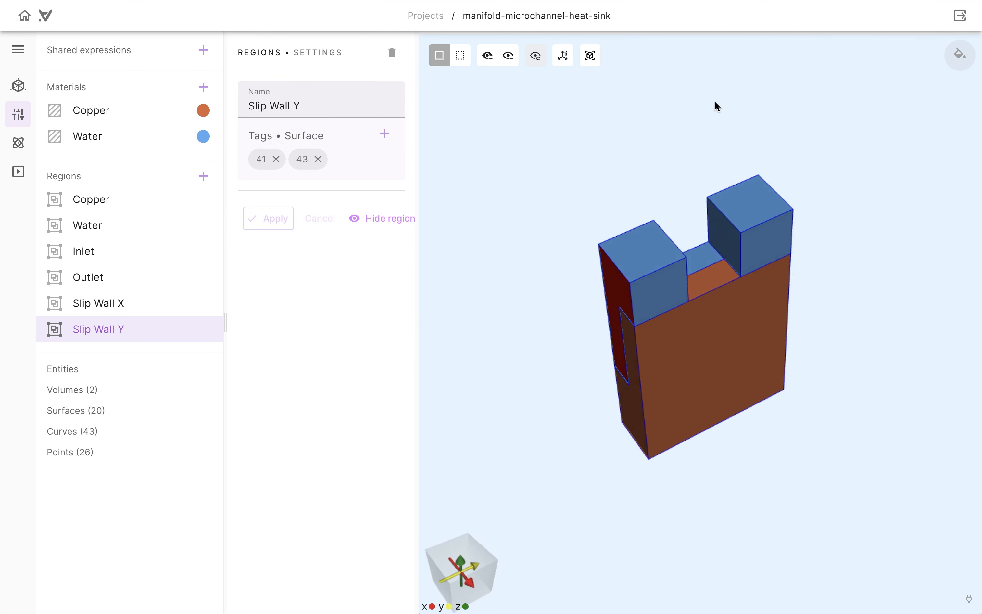
click(203, 176)
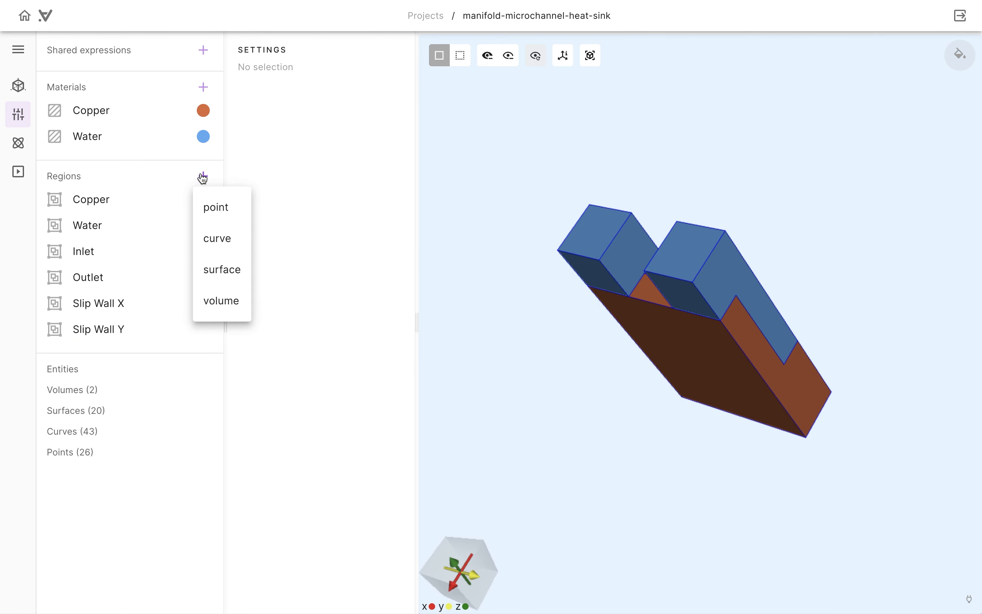
click(224, 280)
double_click(308, 105)
text(S)
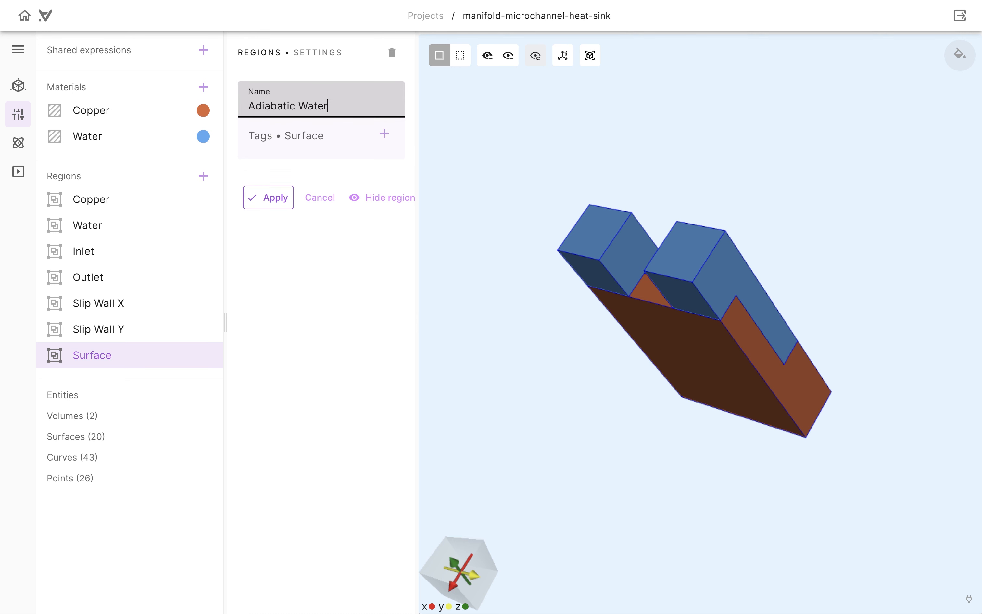
mouse_move(685, 169)
mouse_down()
mouse_move(697, 117)
mouse_move(633, 198)
mouse_move(719, 182)
mouse_move(728, 129)
mouse_move(697, 162)
mouse_up()
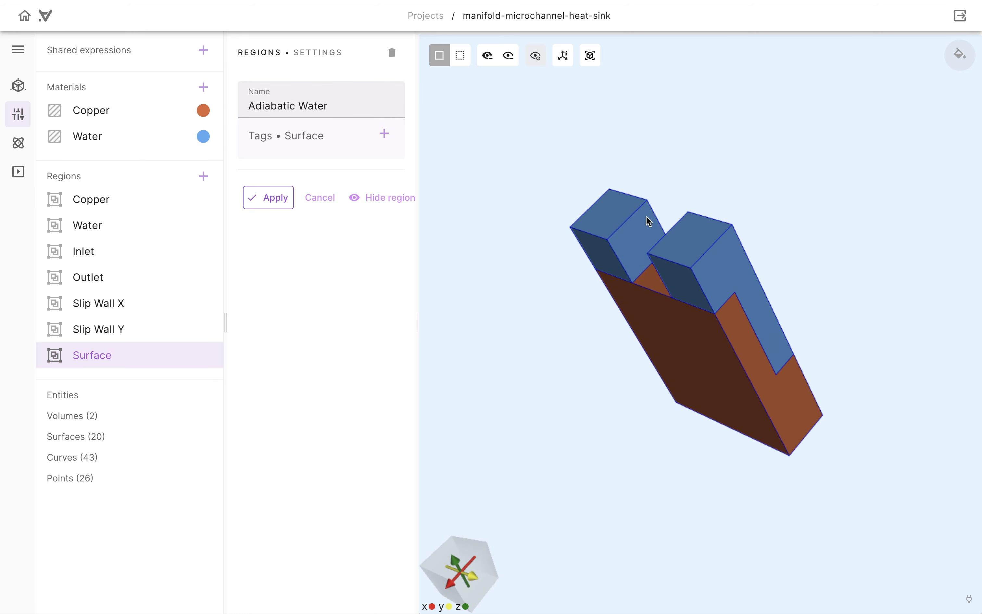
click(642, 233)
drag(641, 233, 707, 117)
click(755, 281)
click(740, 287)
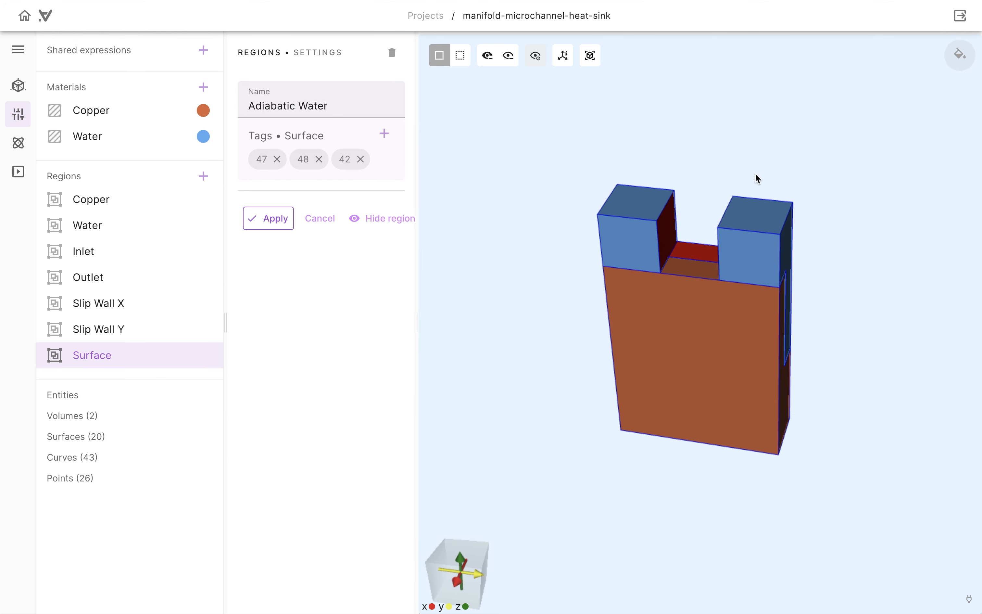
drag(756, 180, 798, 171)
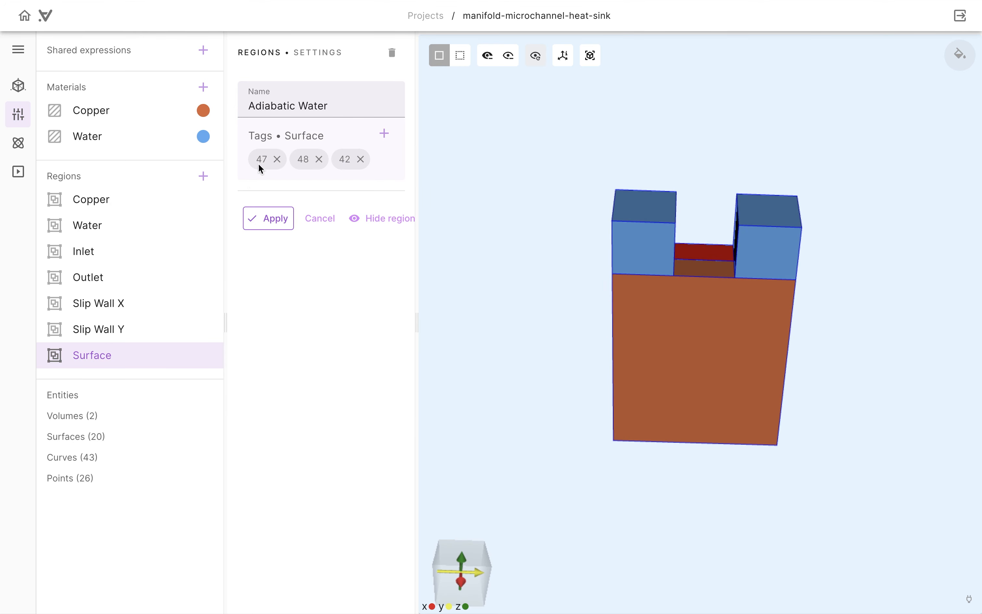
drag(717, 126, 797, 148)
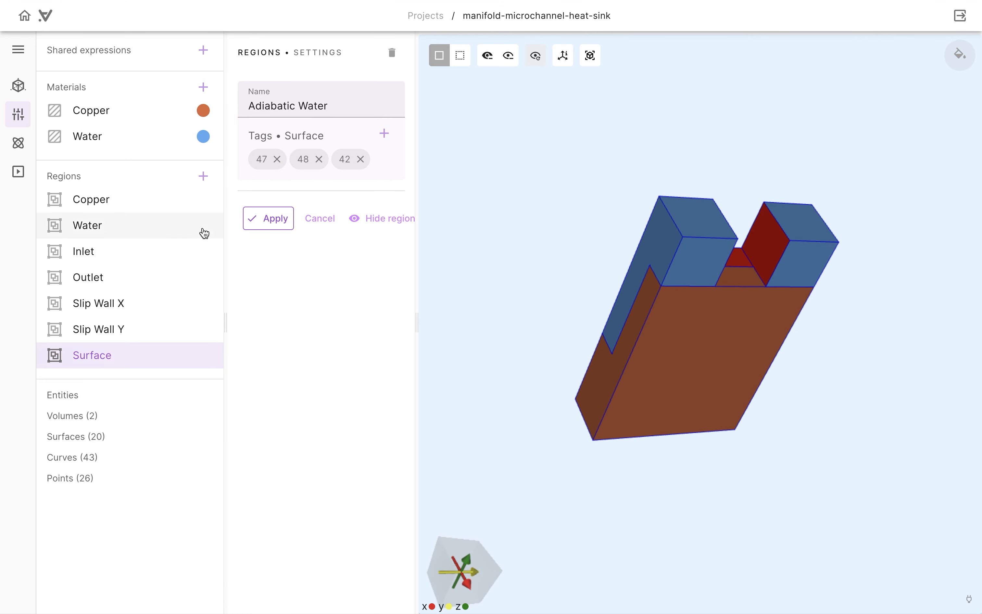
click(274, 223)
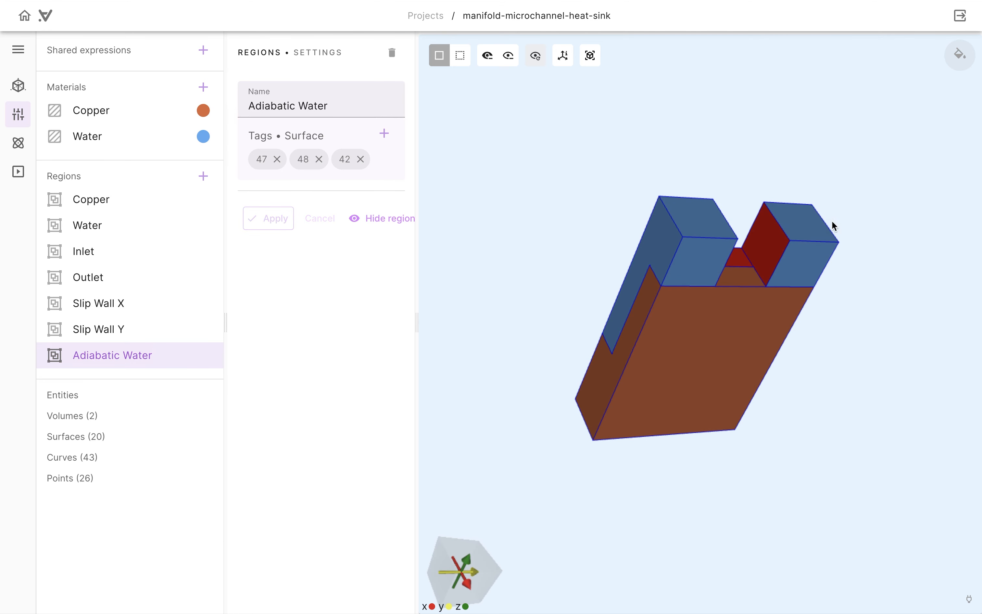
Add a surface region named No slip wall and hide the water volume to expose the copper faces.
drag(800, 186, 770, 184)
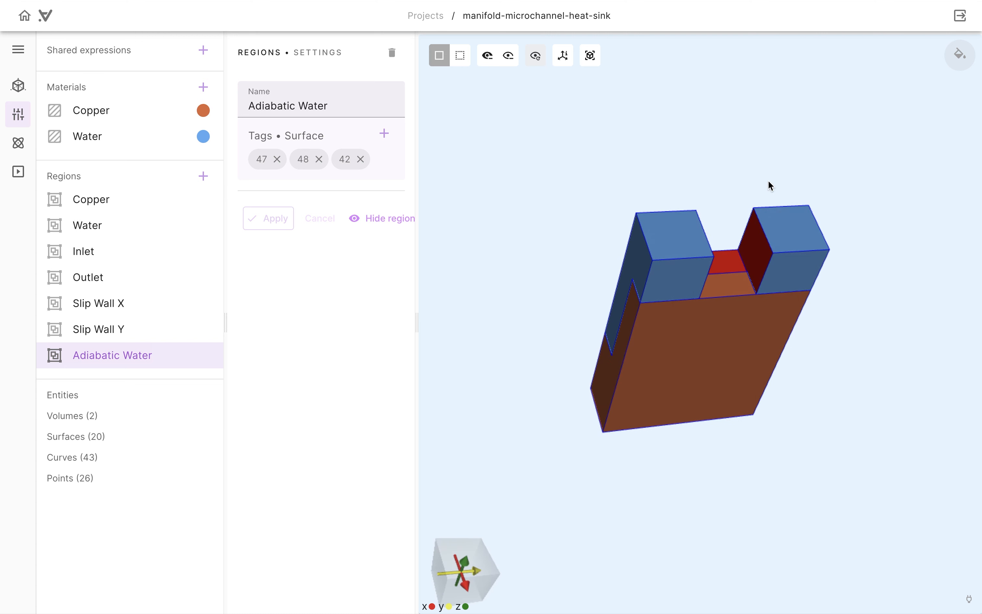
click(203, 175)
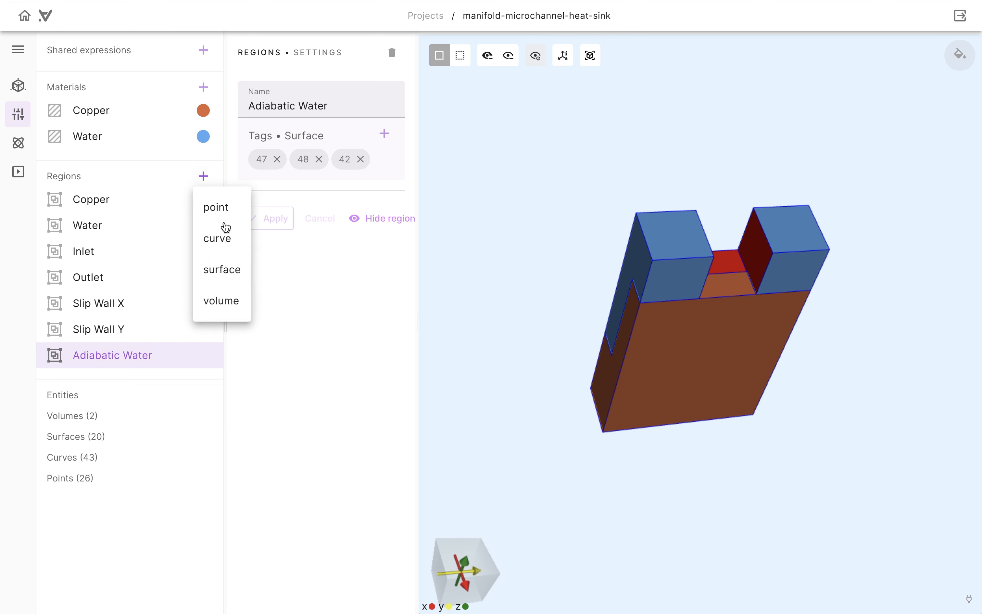
click(223, 269)
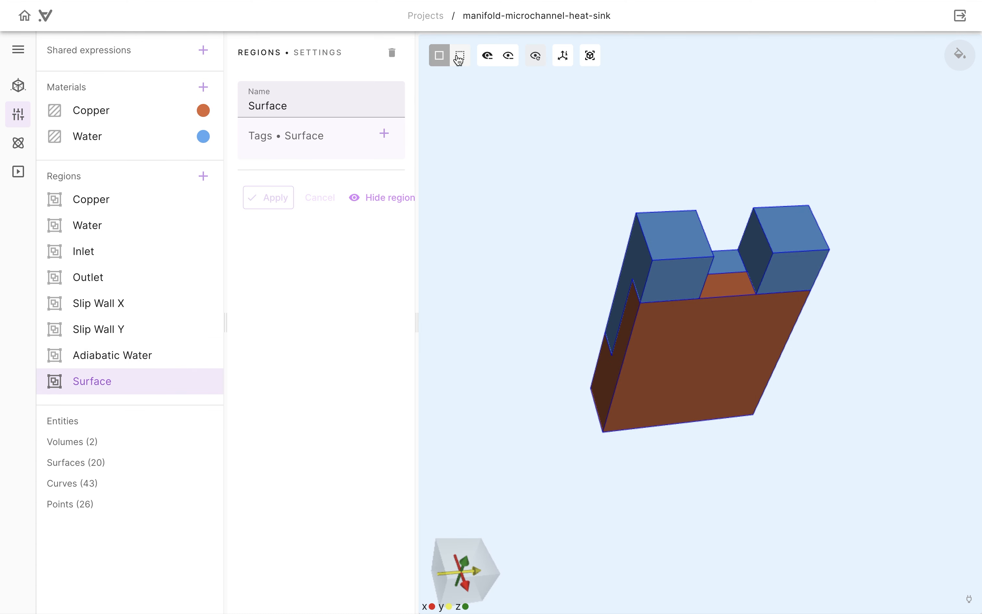
click(487, 56)
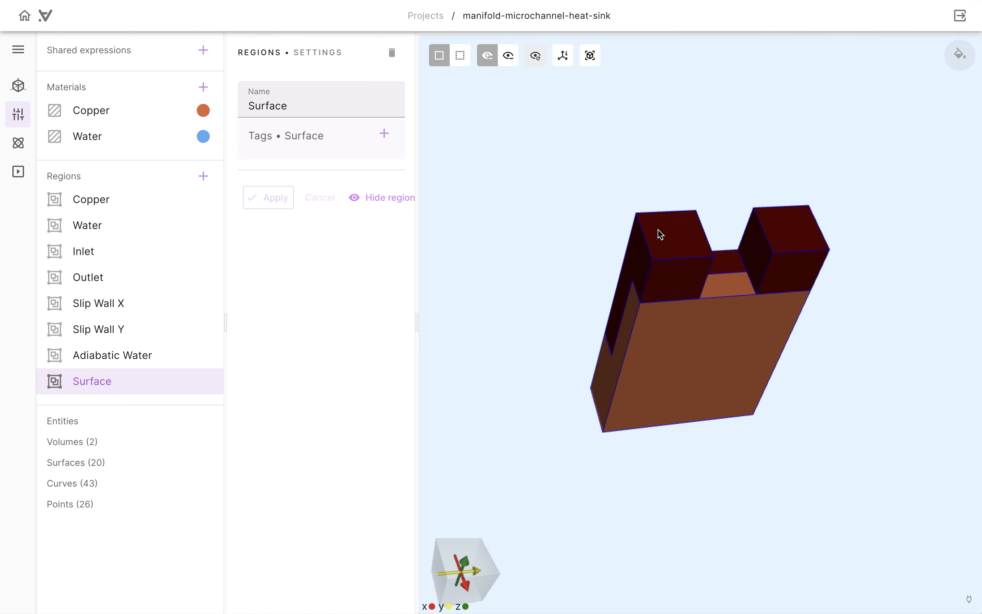
click(685, 240)
drag(598, 218, 877, 275)
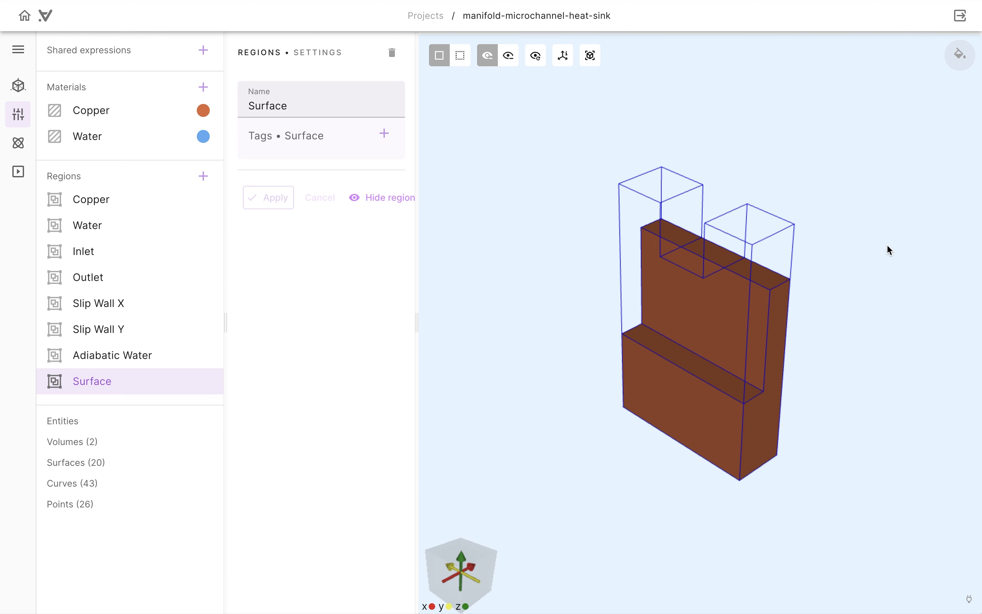
double_click(277, 107)
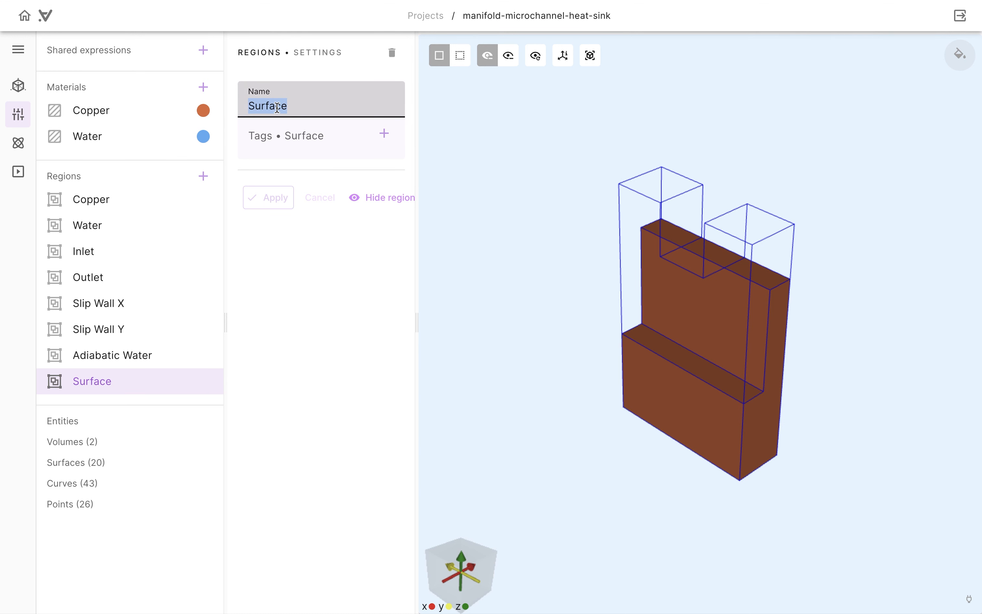
text(No slip wall)
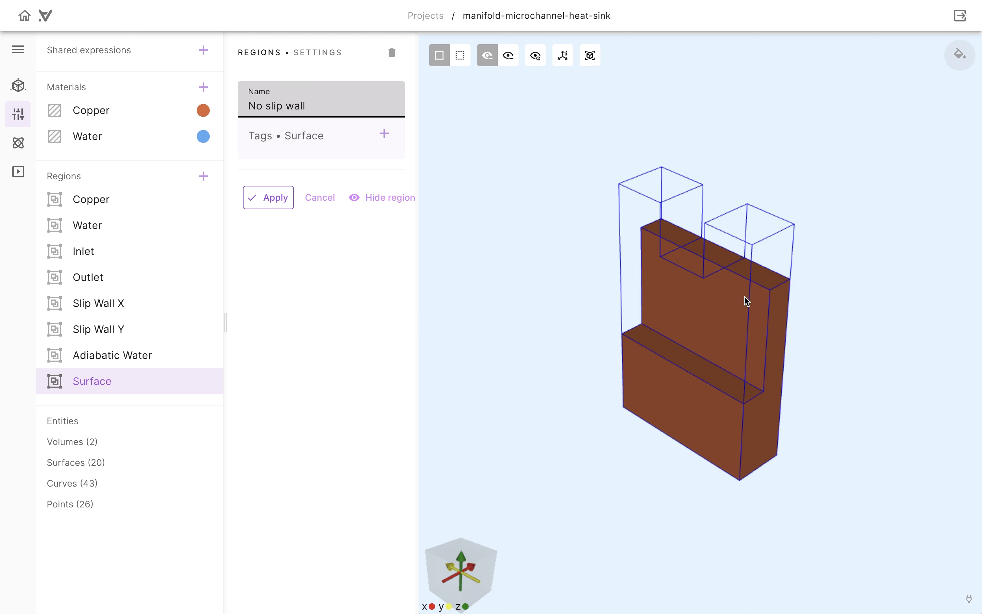
click(730, 305)
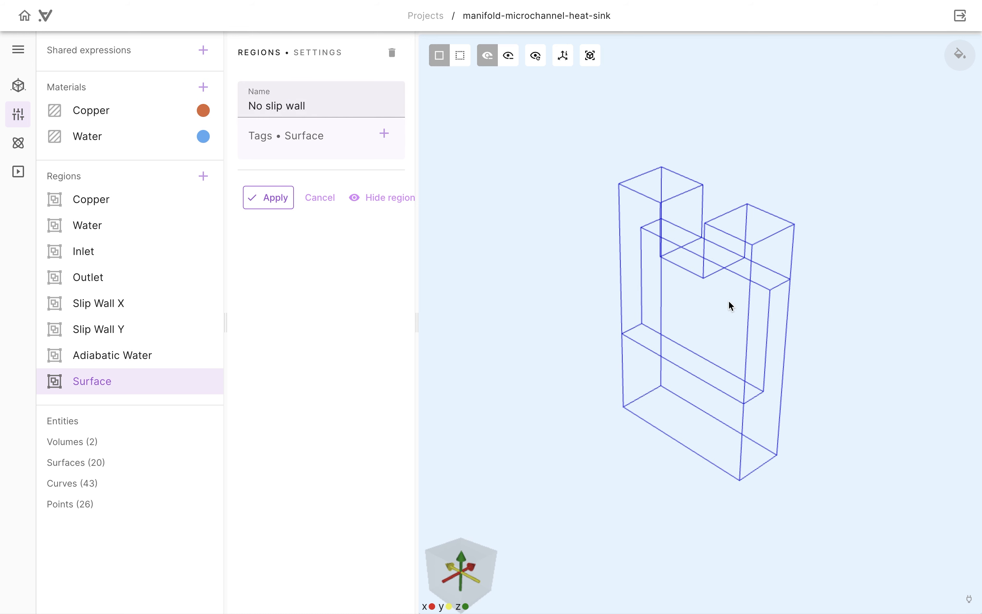
click(509, 57)
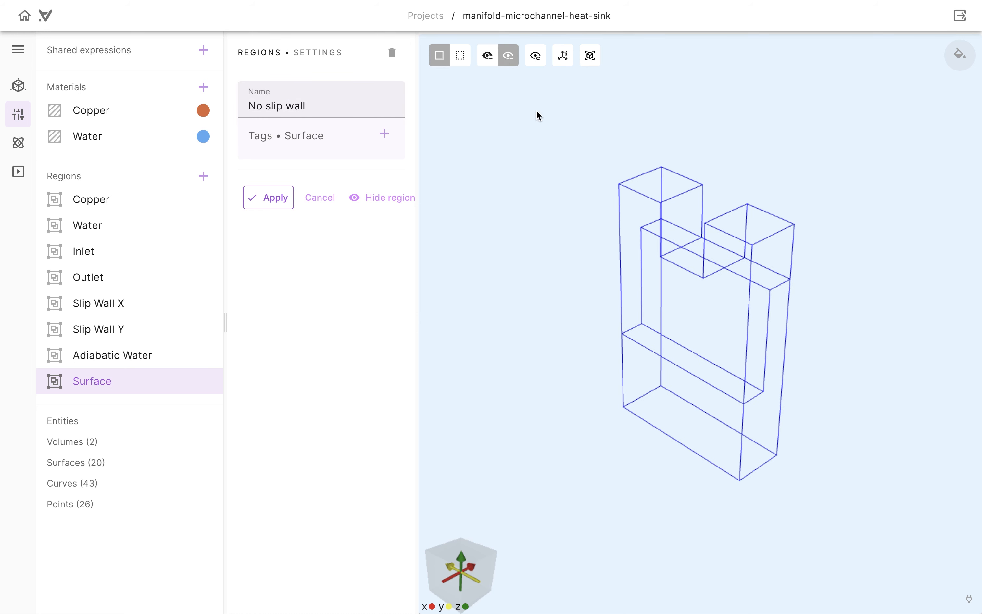
click(530, 52)
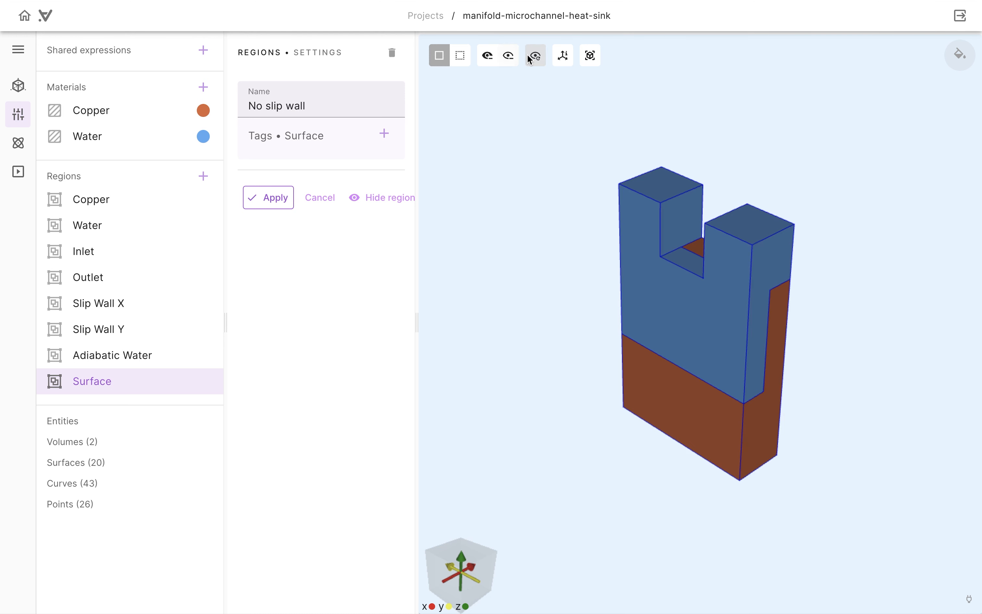
click(487, 55)
click(705, 309)
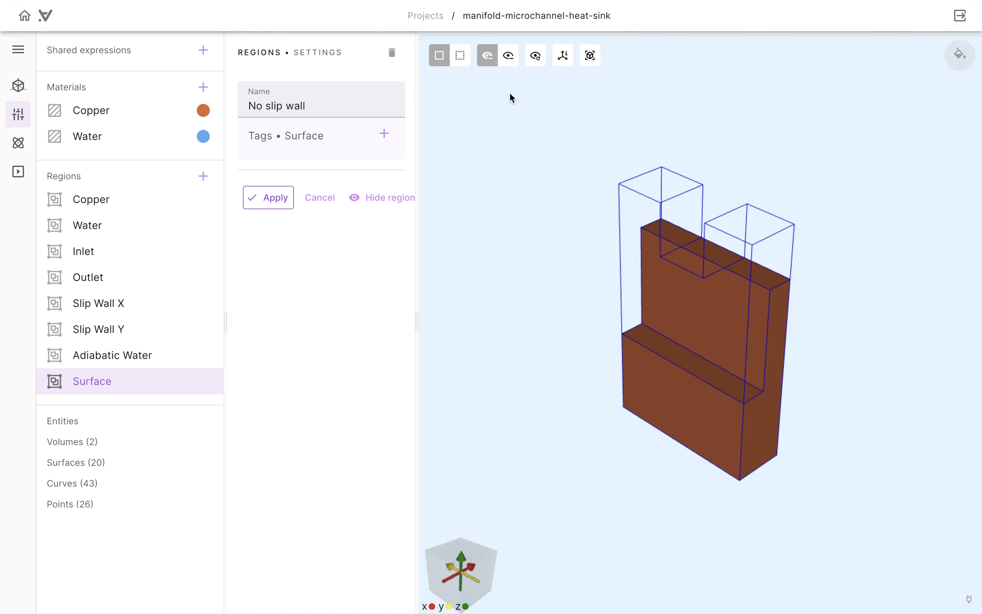
Assign the copper faces in contact with the water (surfaces 45, 44, 50, 51) to the No slip wall region.
click(488, 58)
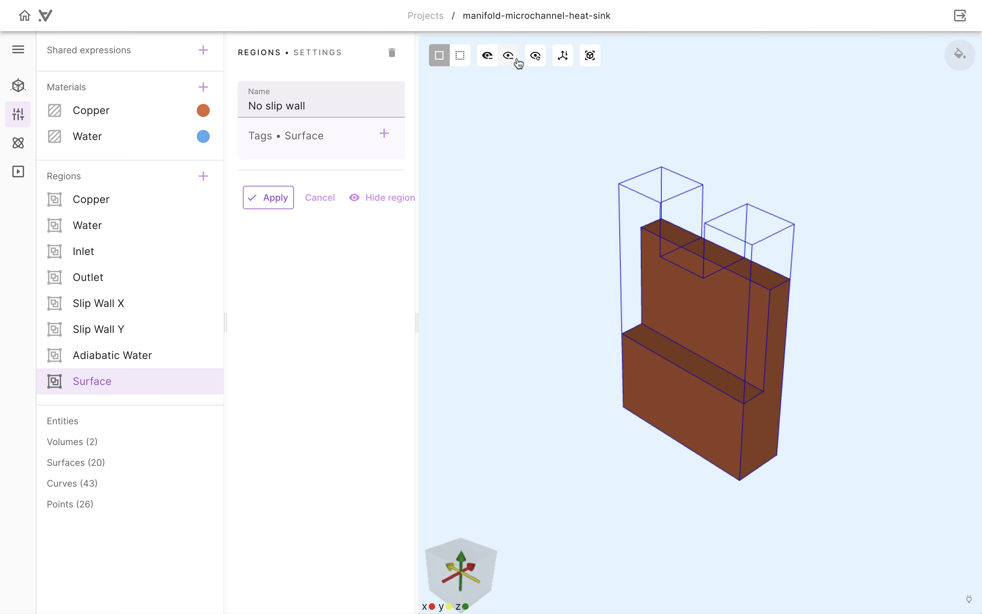
click(744, 336)
click(674, 358)
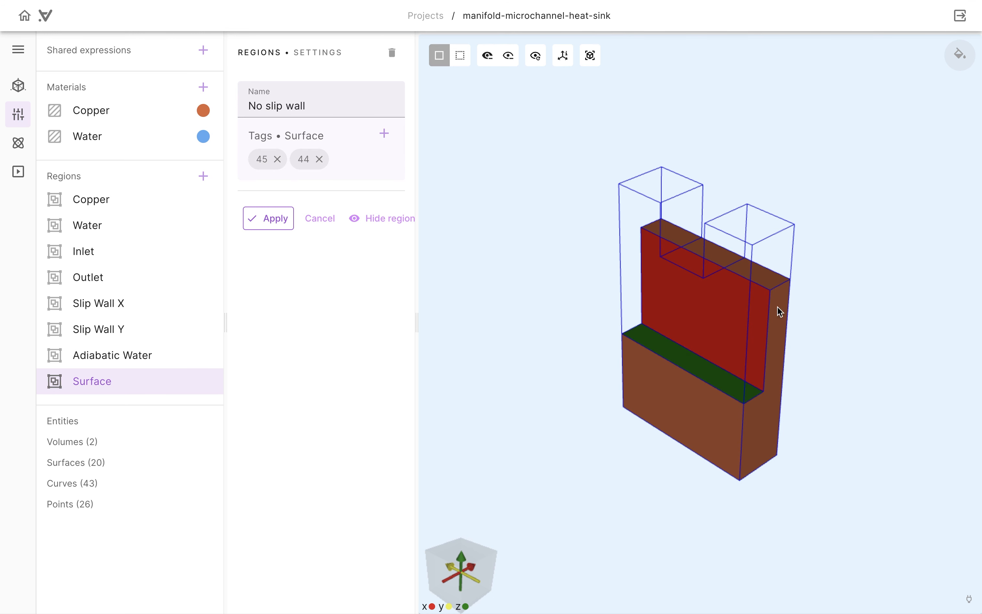
click(764, 278)
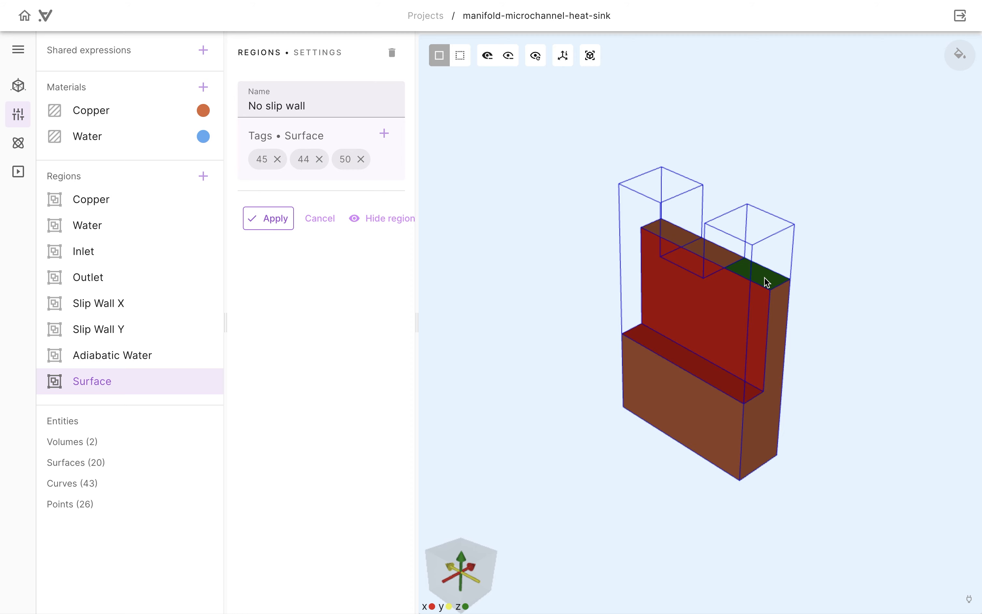
click(670, 232)
drag(670, 232, 844, 316)
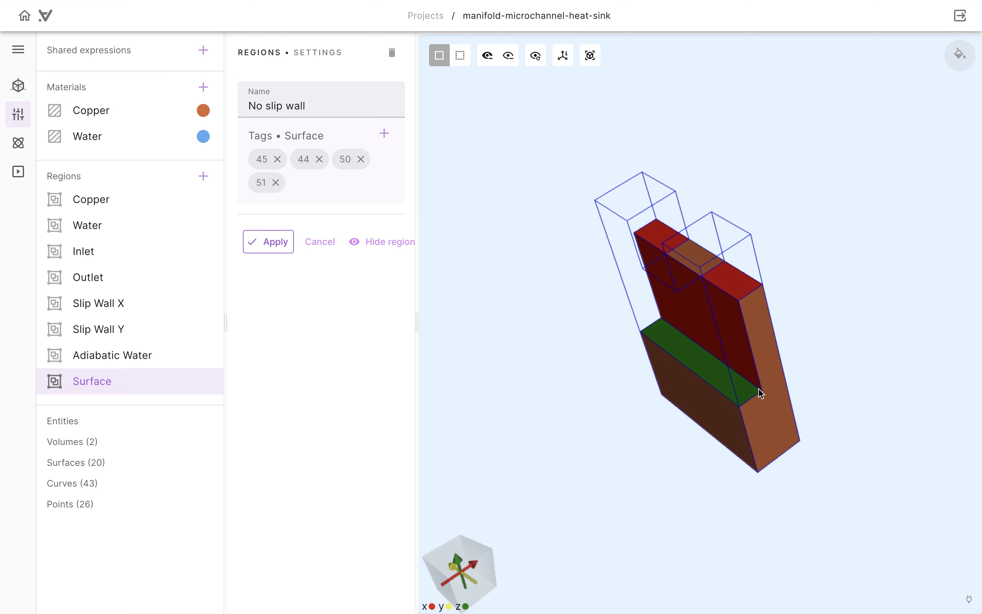
click(273, 243)
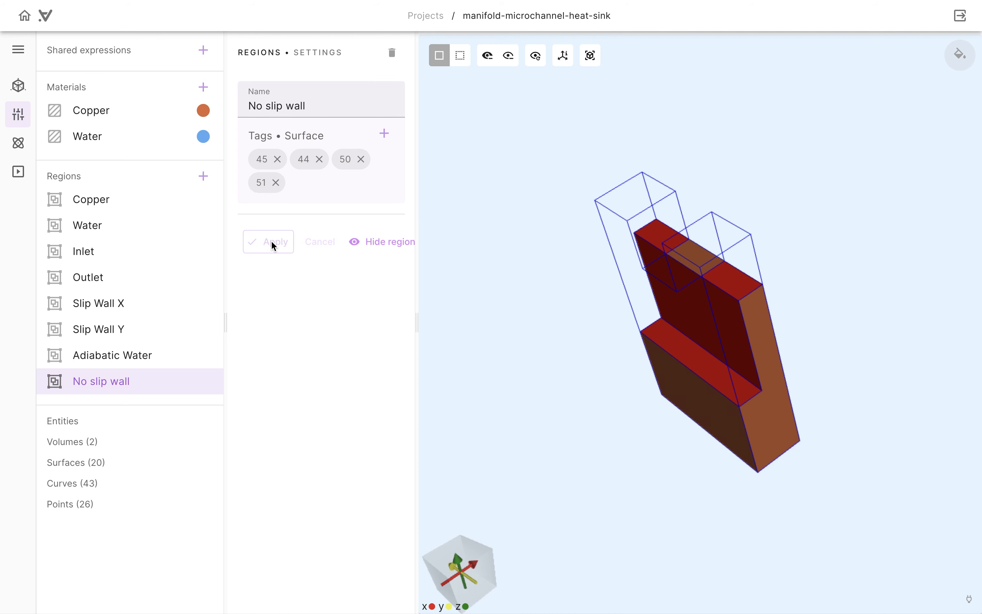
Rename the No slip wall region to CHT Walls.
drag(885, 354, 832, 155)
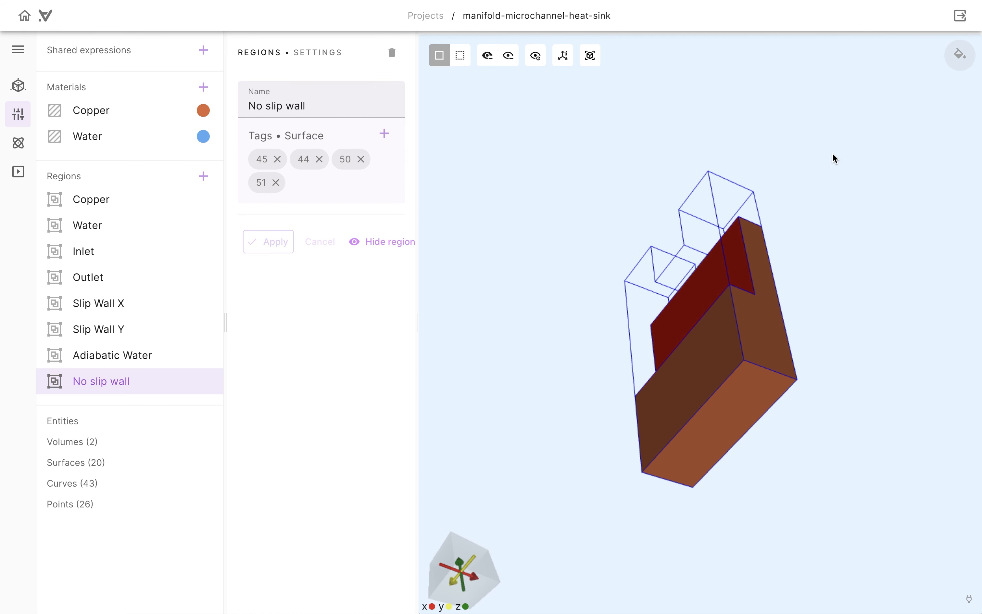
click(203, 176)
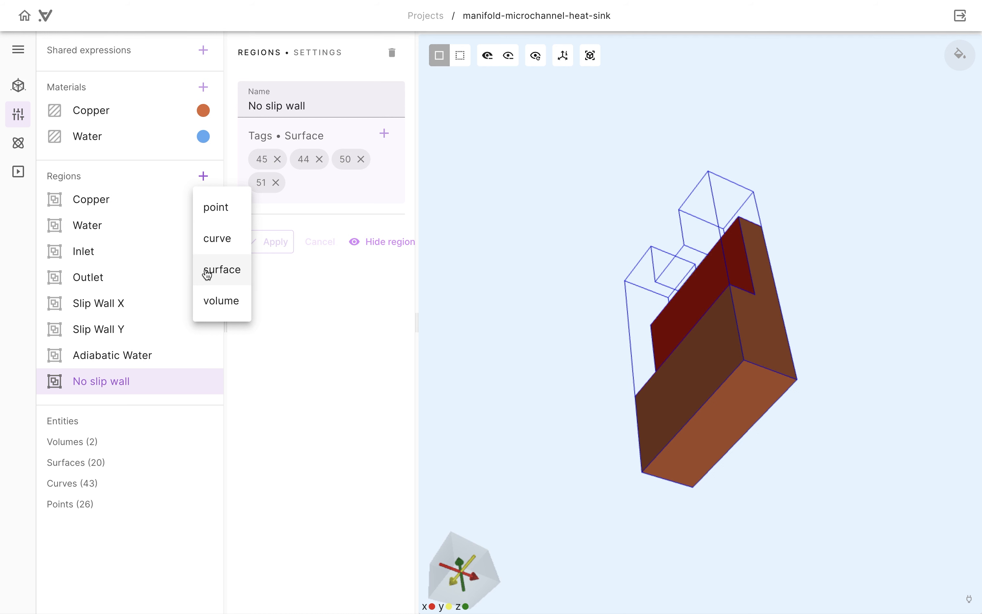
double_click(316, 106)
triple_click(315, 106)
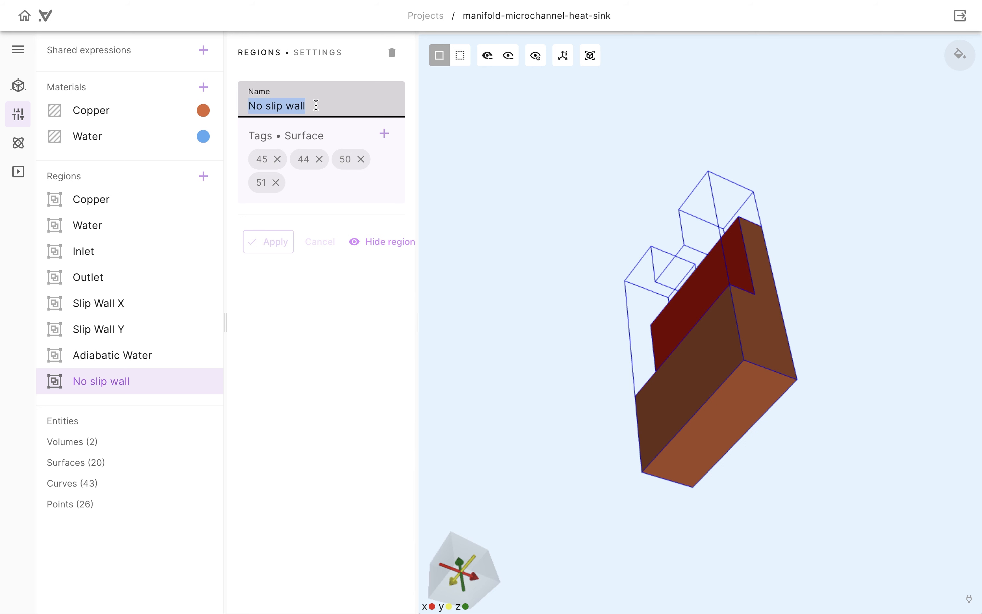
text(CHT Walls)
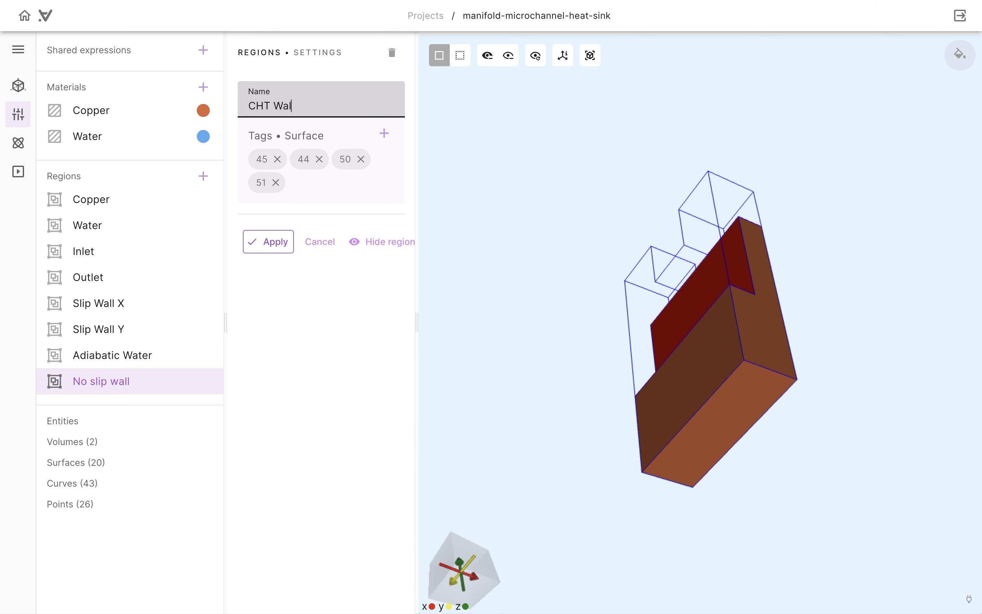
click(278, 245)
Create a surface region named Uniform Heat Flux on the copper block's bottom face (surface 5).
click(204, 177)
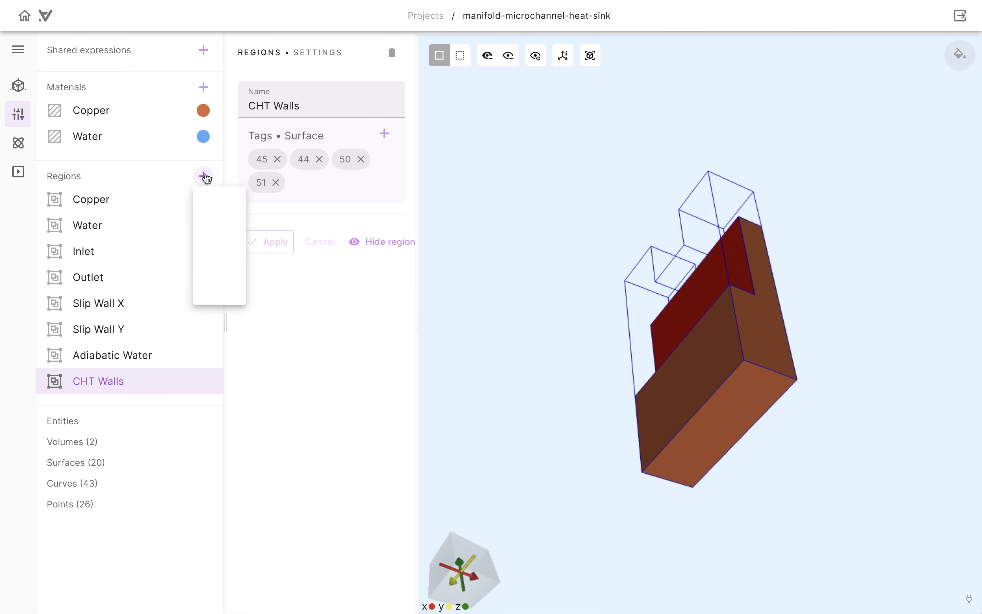
click(220, 274)
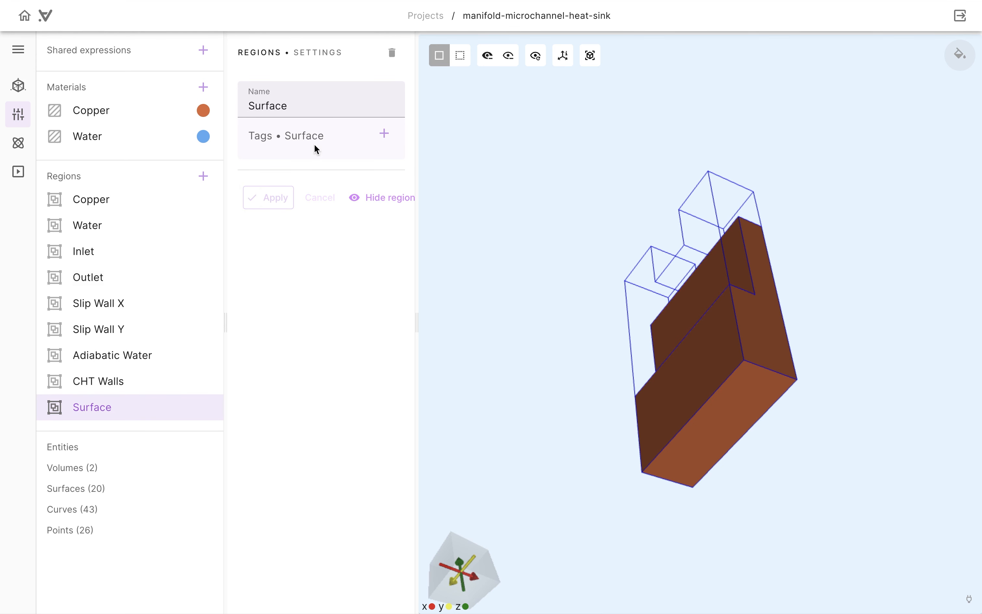
double_click(286, 101)
text(Uniform Heat Flux)
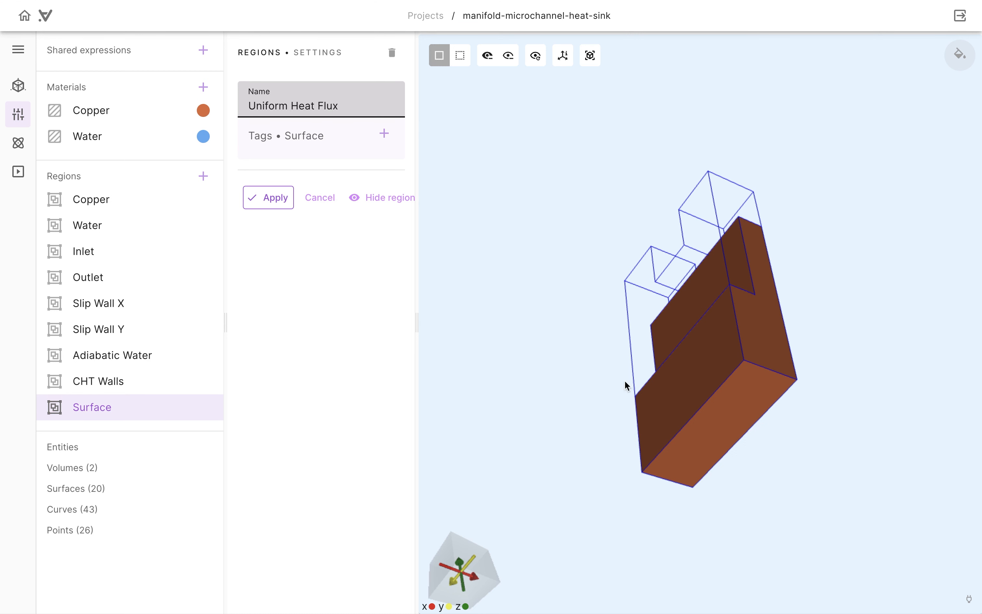
click(719, 427)
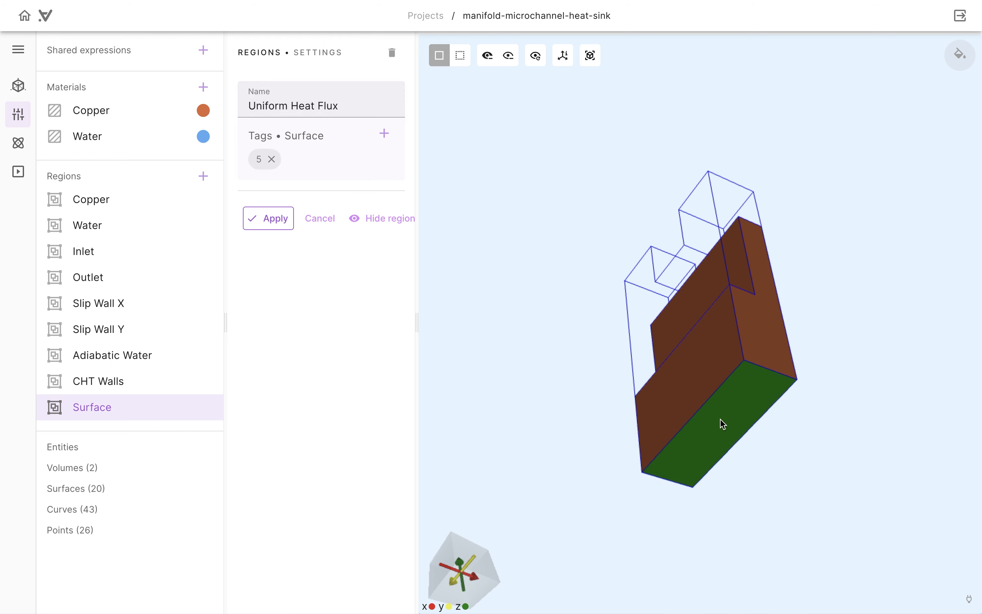
drag(875, 431, 860, 490)
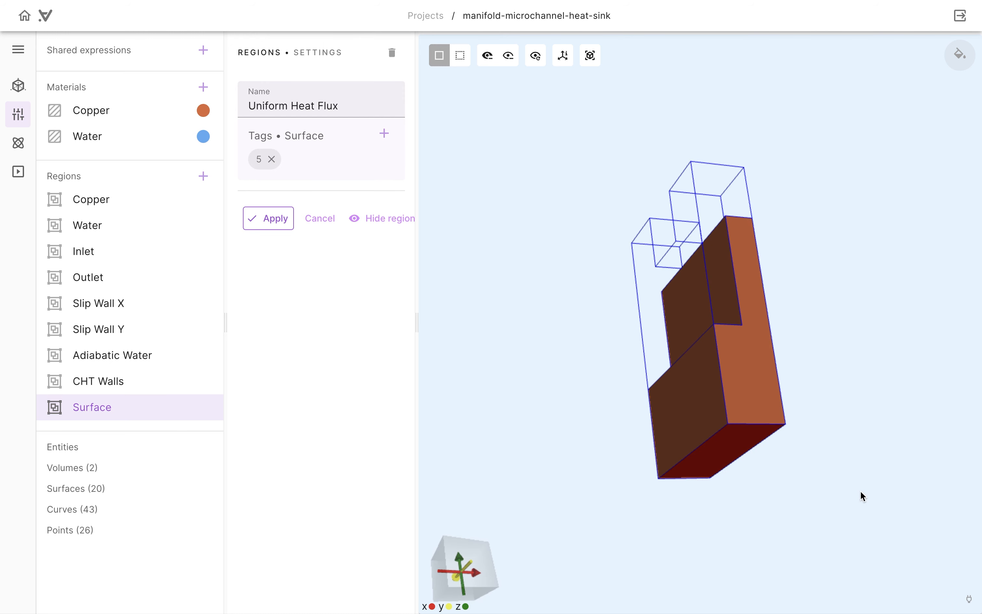
click(259, 221)
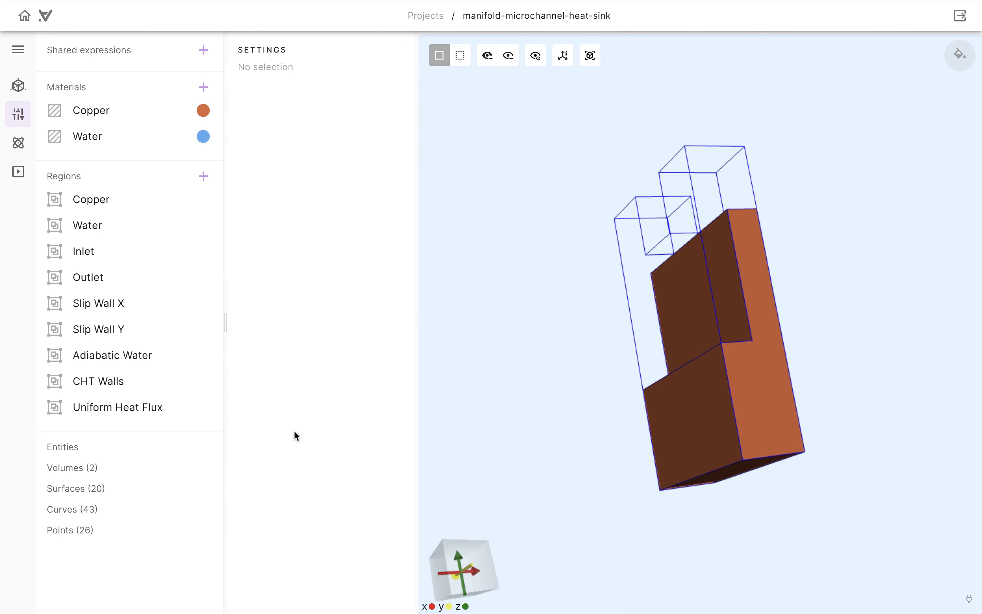
Add steady-state Heat transfer physics and apply it to the Copper volume.
click(20, 145)
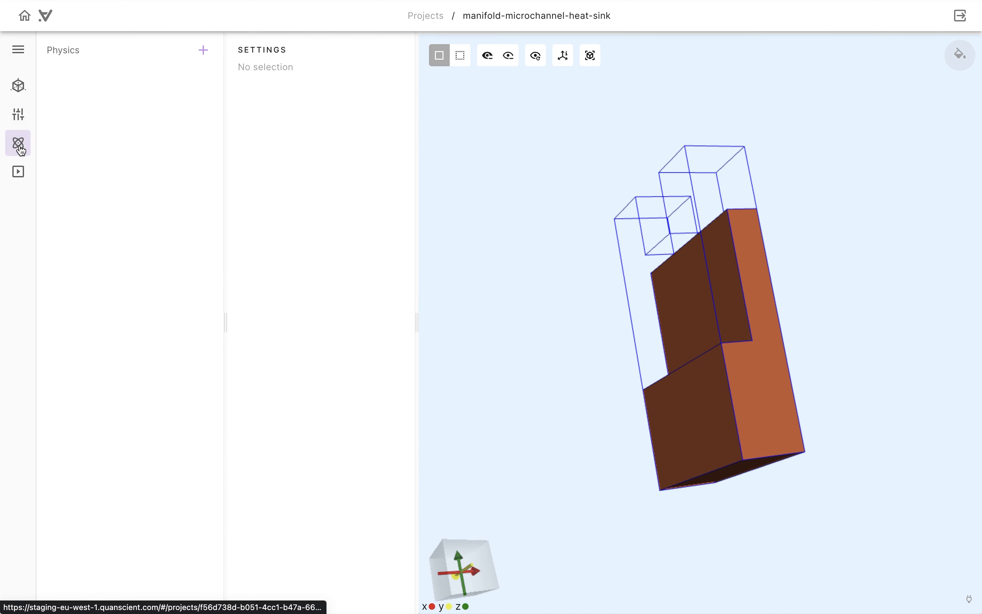
click(203, 50)
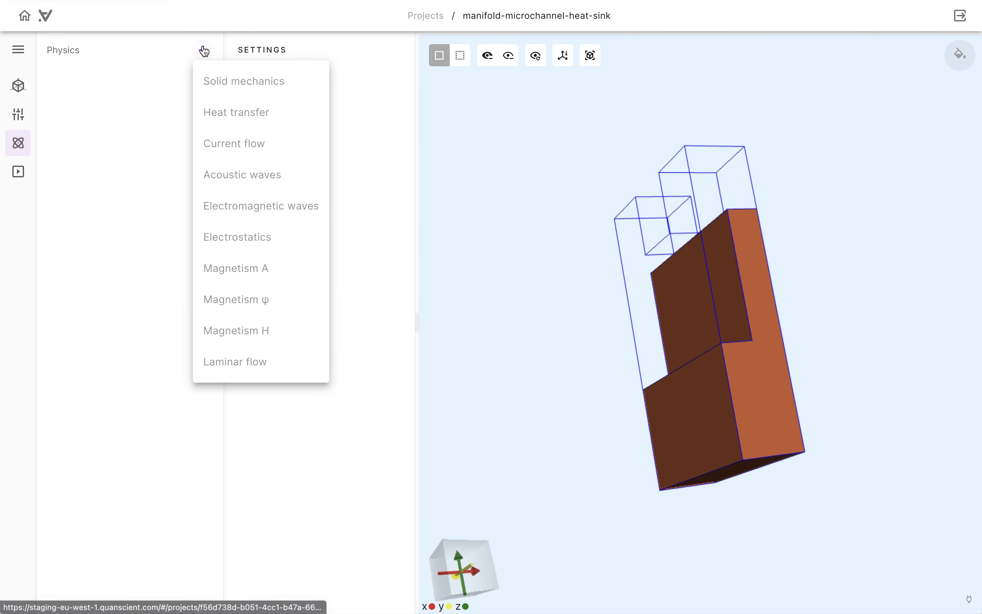
click(250, 121)
click(312, 211)
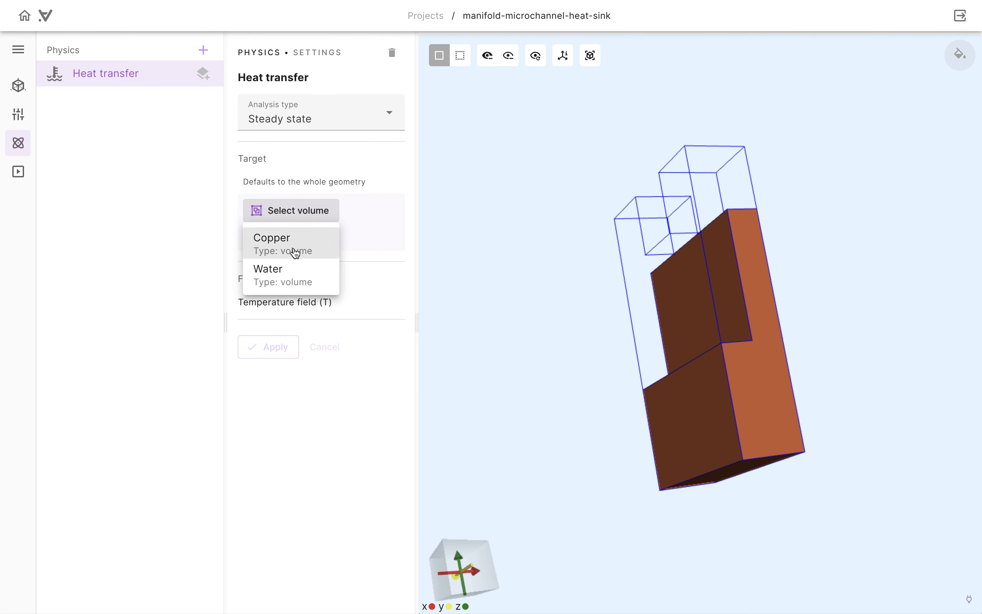
click(294, 253)
click(281, 371)
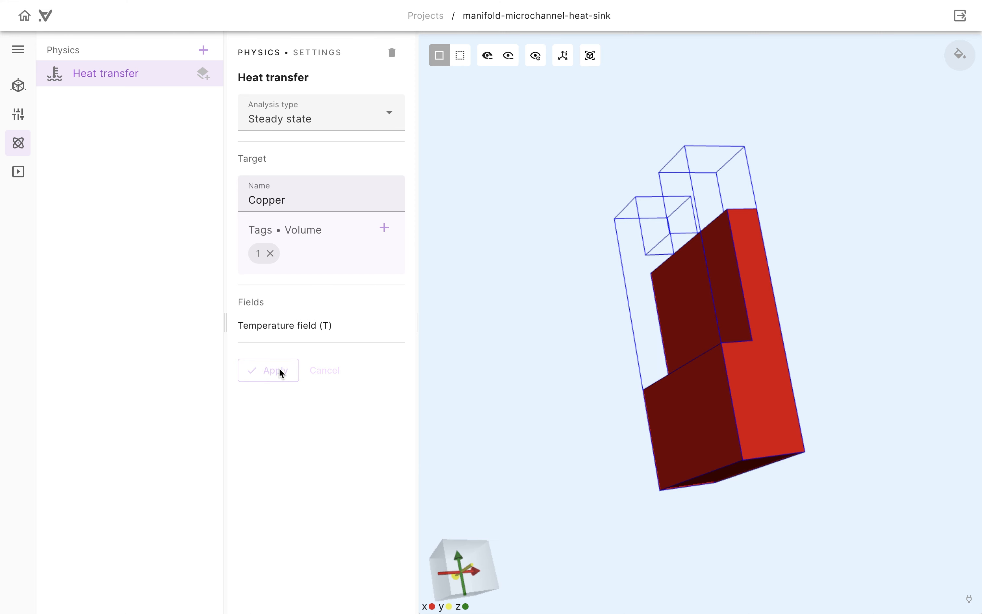
Add steady-state Laminar flow physics and apply it to the Water volume.
click(203, 50)
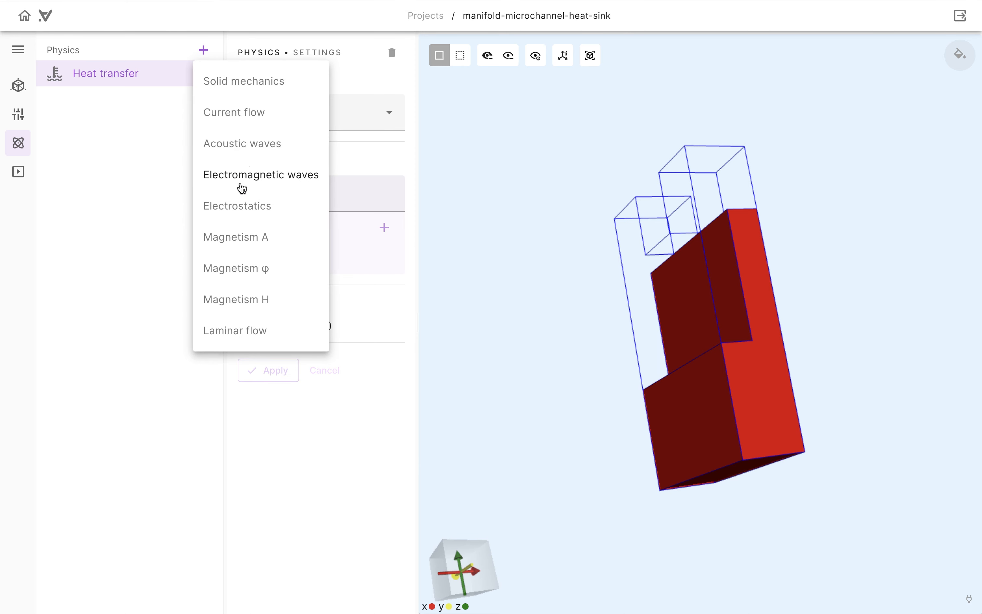
click(243, 331)
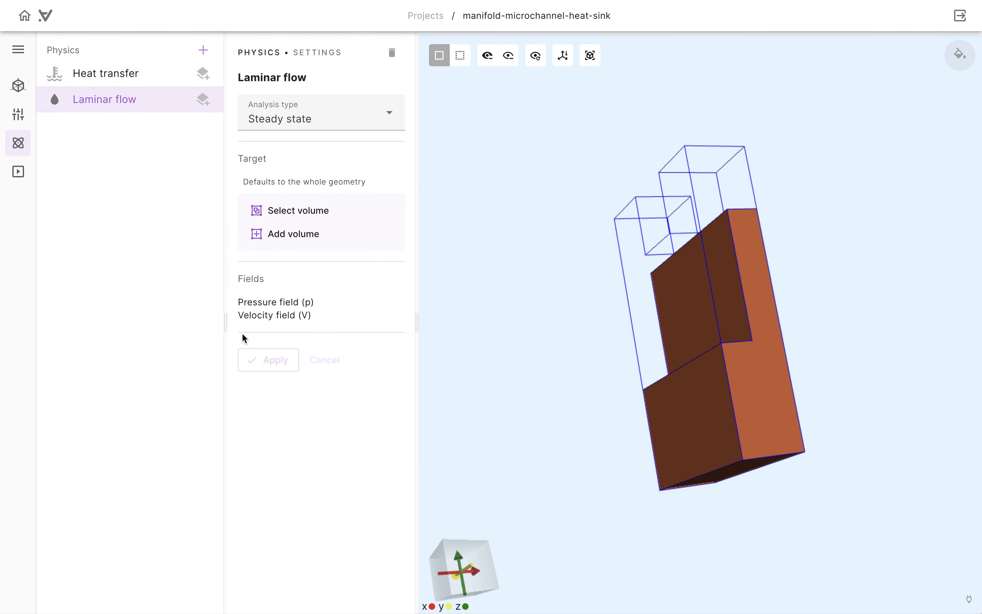
click(292, 211)
click(279, 273)
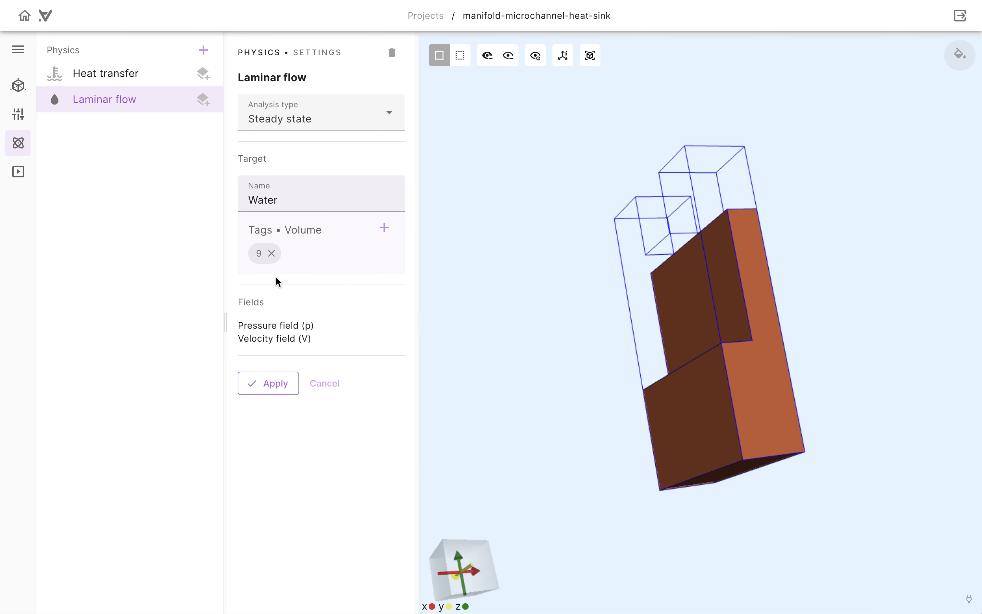
click(262, 381)
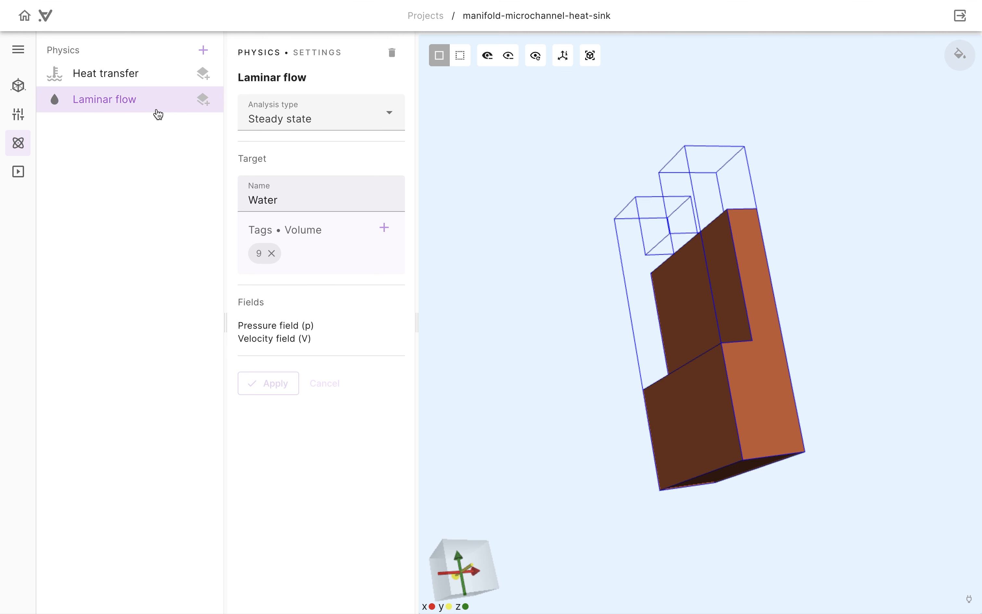
Add a Heat source interaction to Heat transfer on the Uniform Heat Flux region with a value of 220000.
click(204, 76)
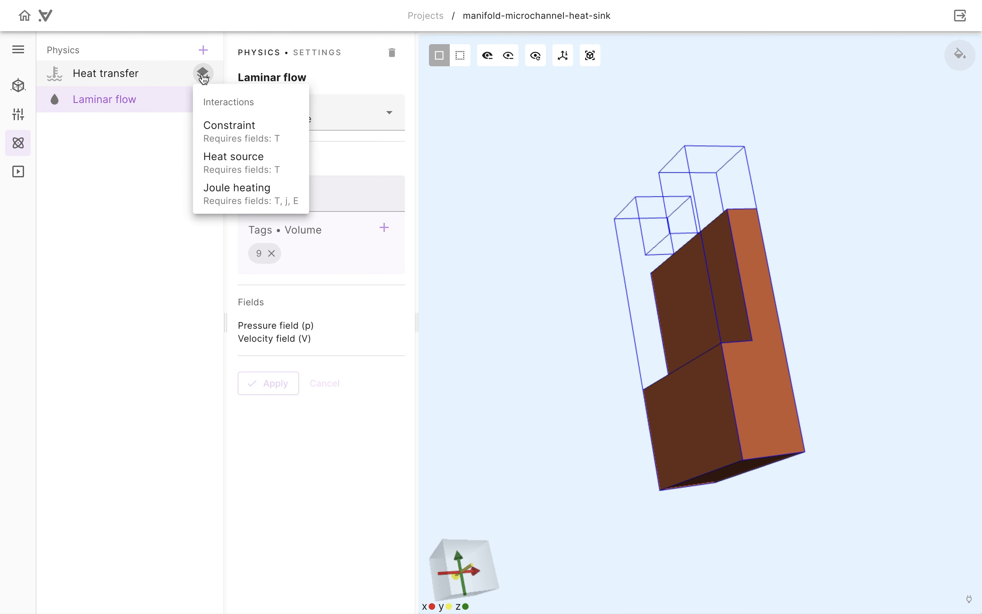
click(226, 170)
drag(673, 529, 678, 504)
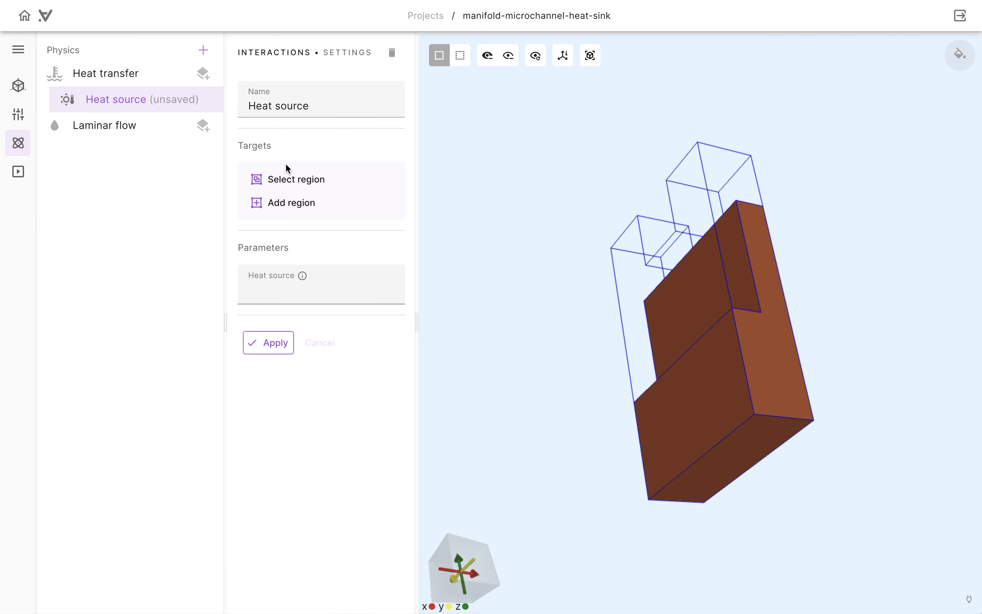
click(281, 178)
click(286, 457)
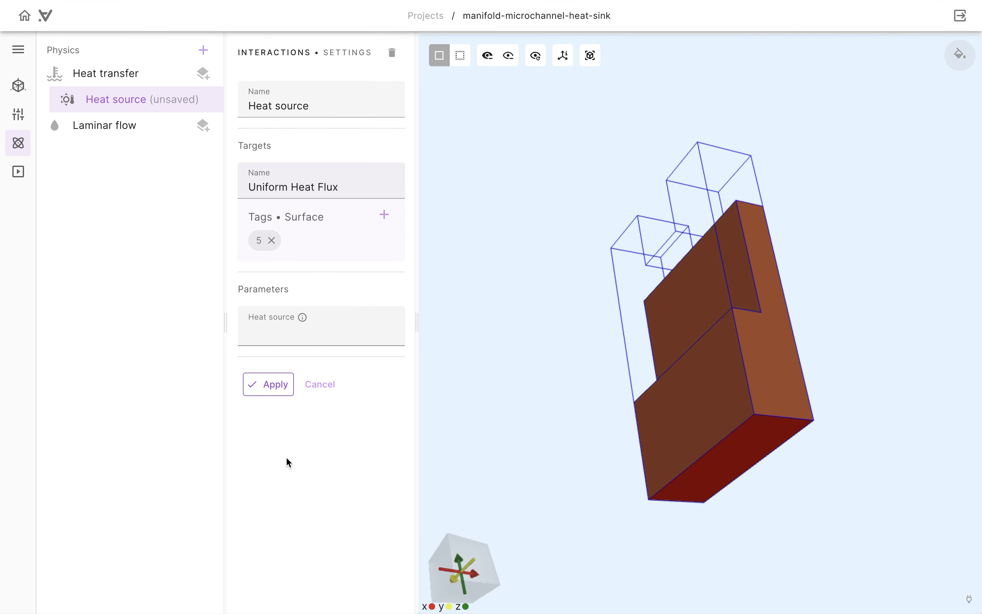
click(284, 338)
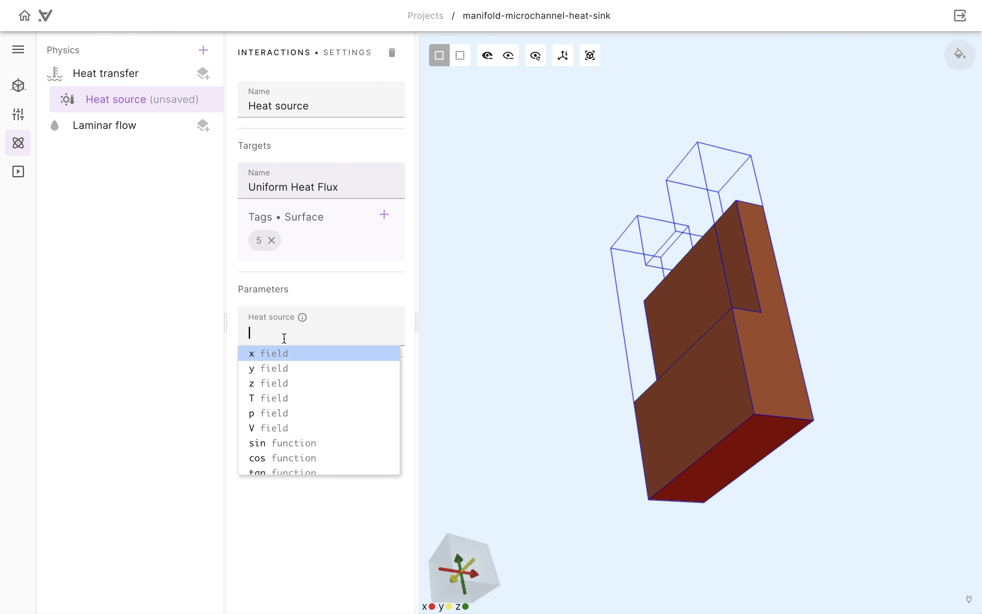
text(220000)
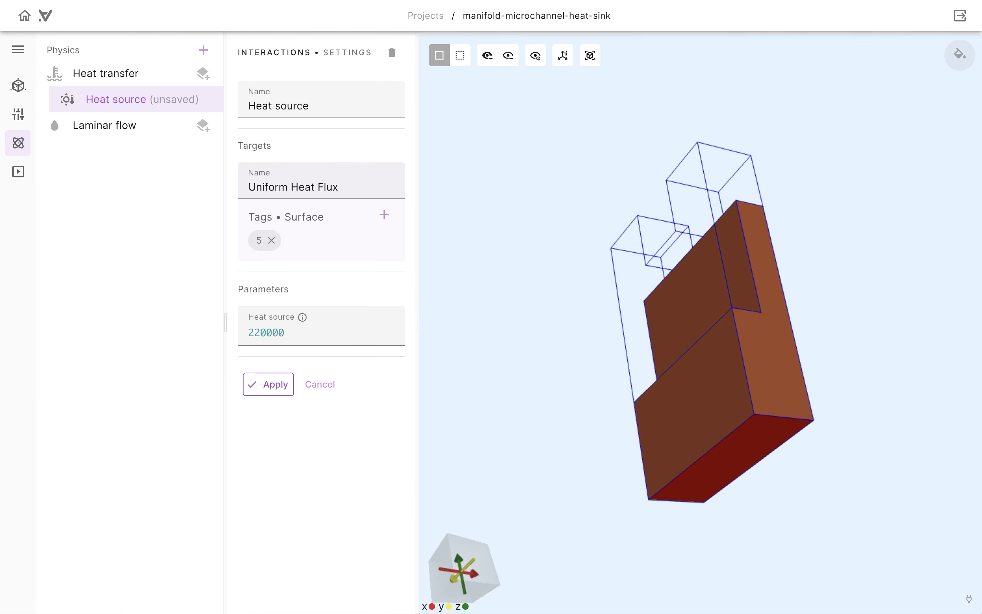
click(264, 386)
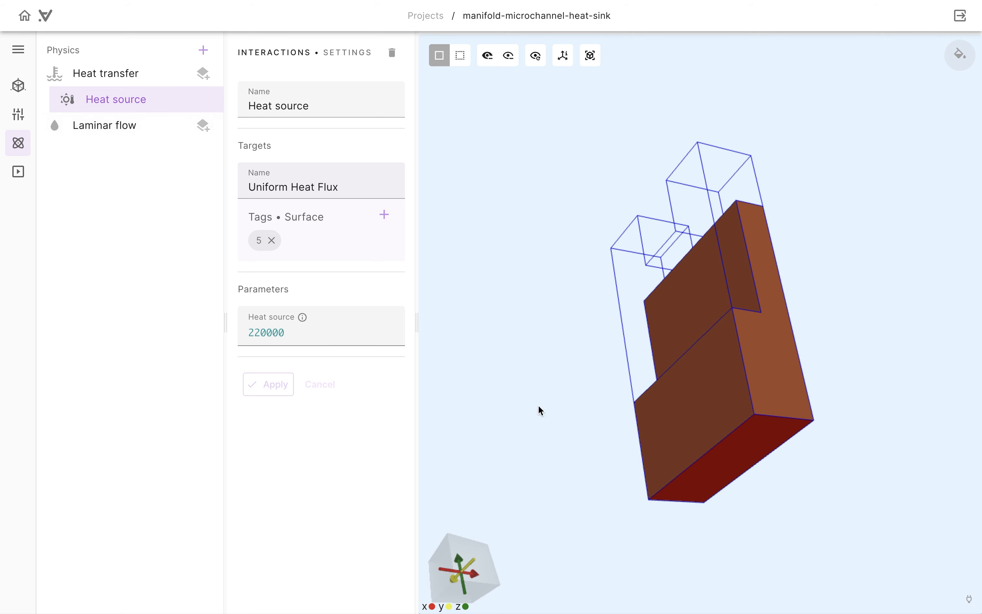
Add a Velocity constraint to Laminar flow and name it VelocityInlet.
drag(811, 553, 604, 612)
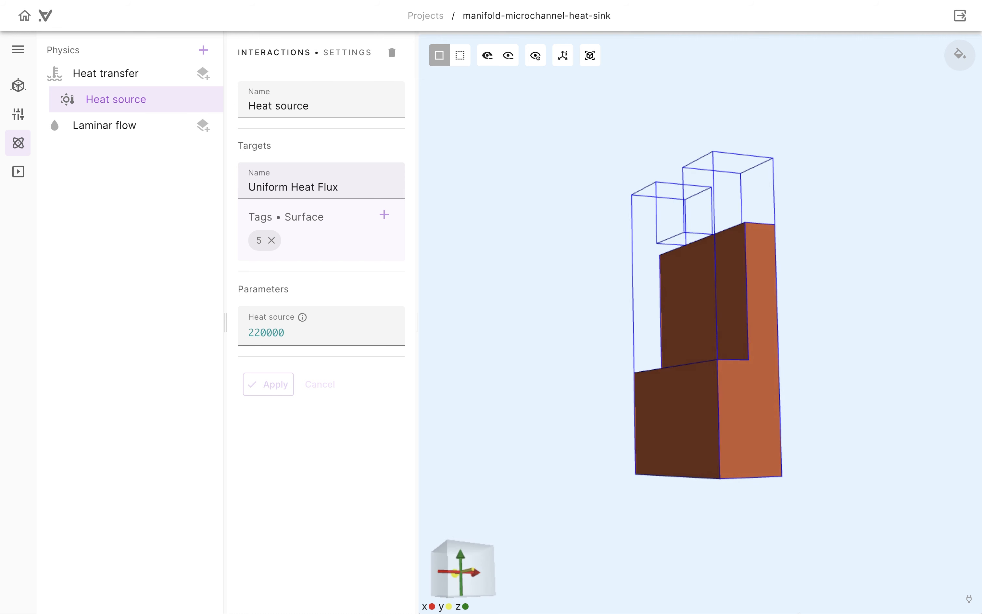
click(202, 133)
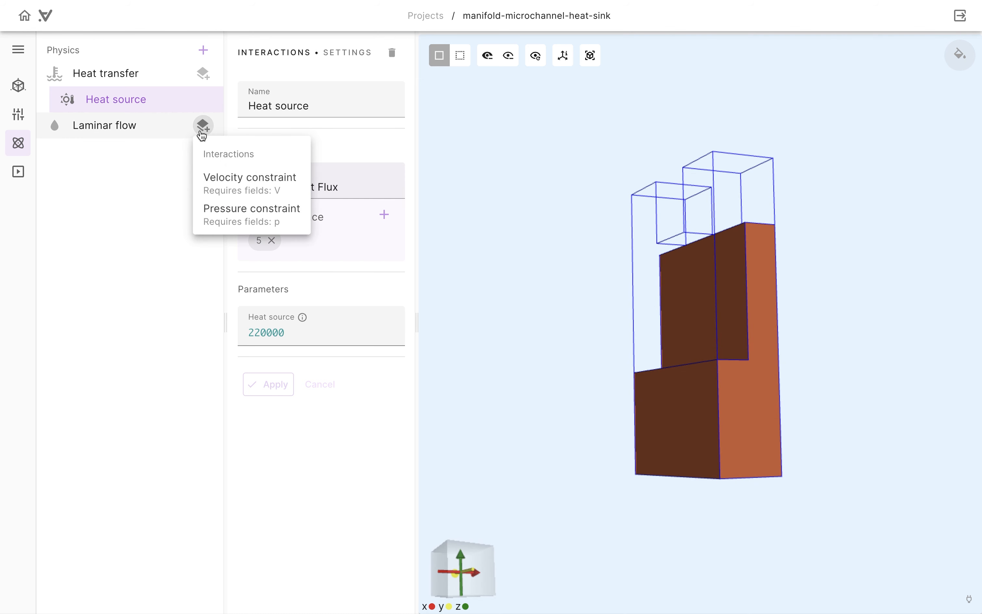
click(219, 184)
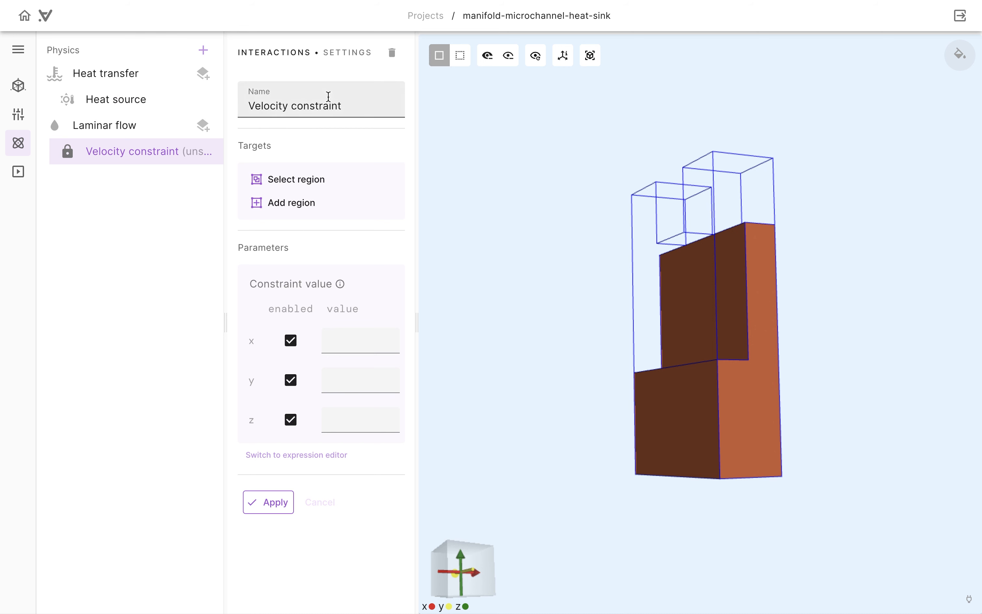
double_click(321, 103)
key(BackSpace)
key(BackSpace)
key(BackSpace)
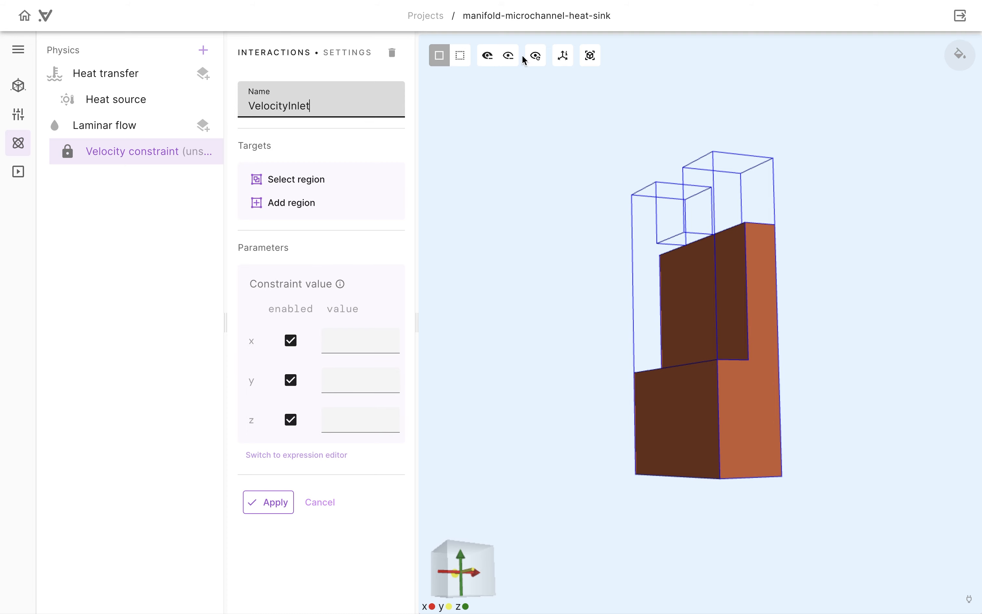
Show the hidden water volume again and target the VelocityInlet constraint at the Inlet region.
click(537, 57)
drag(821, 272, 697, 416)
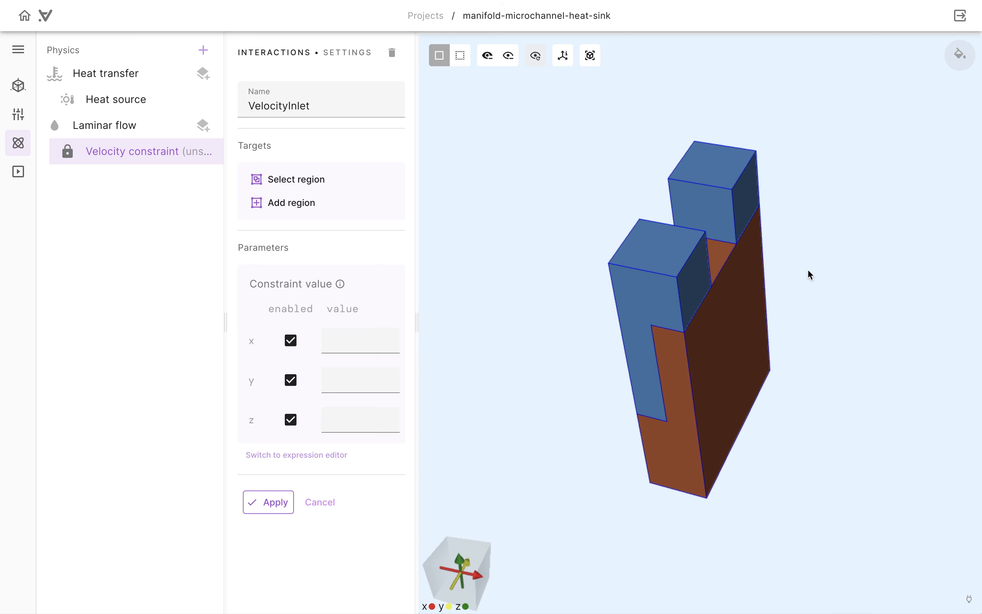
click(301, 172)
click(279, 272)
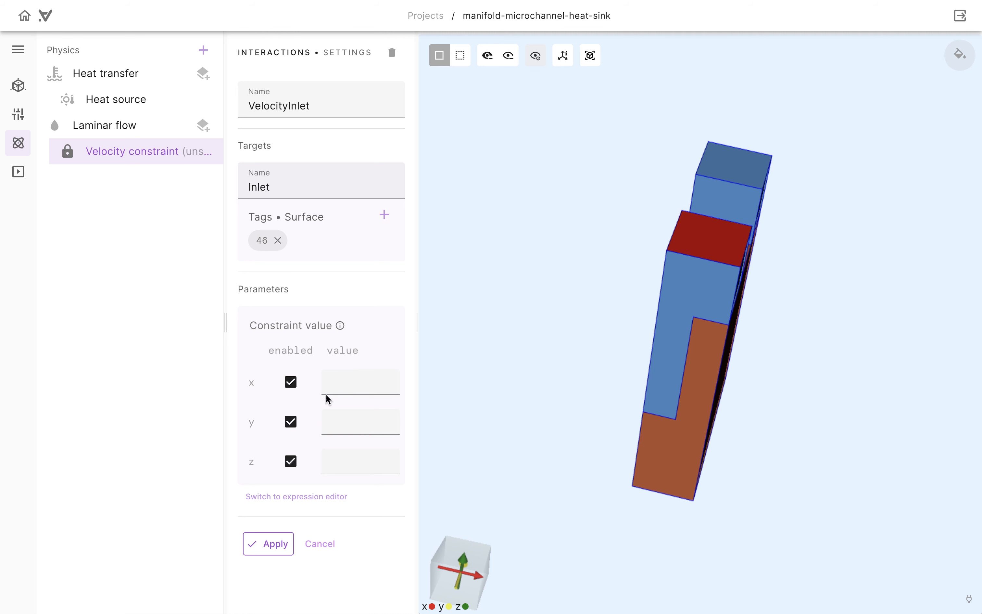
Set the x and y components of the VelocityInlet constraint to 0.
click(341, 380)
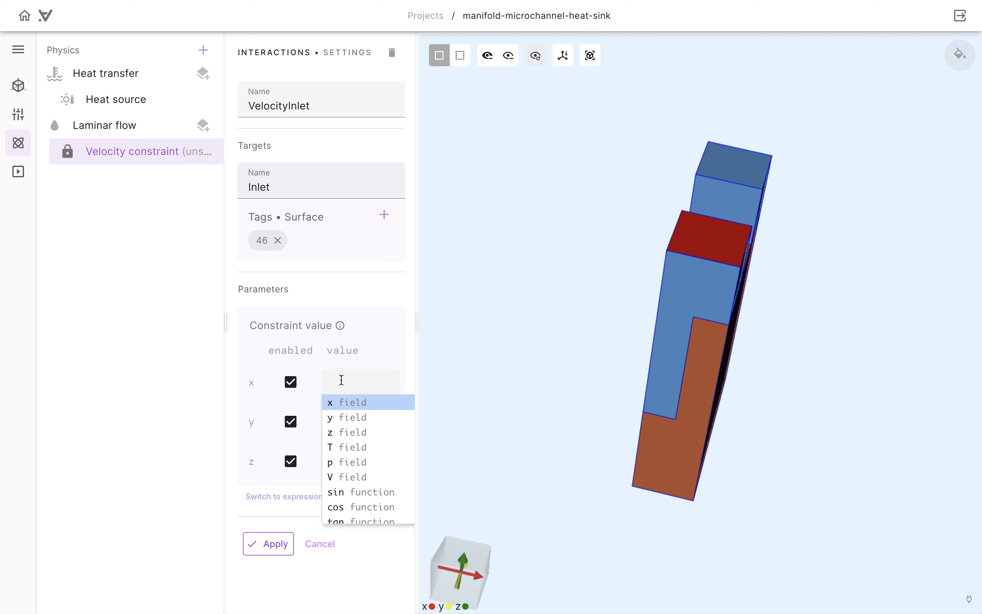
text(0)
key(Tab)
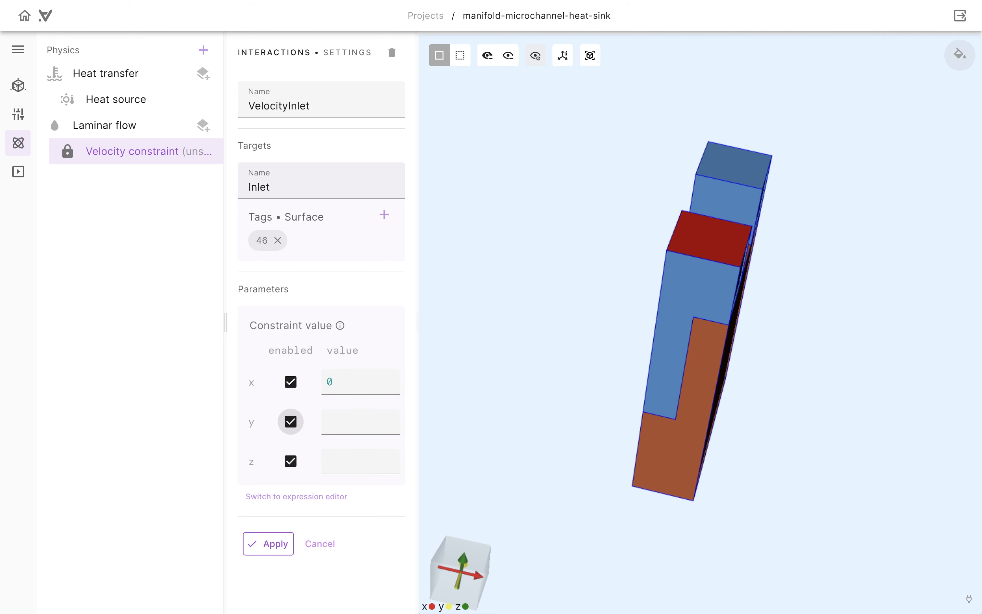
key(Tab)
text(0)
key(Tab)
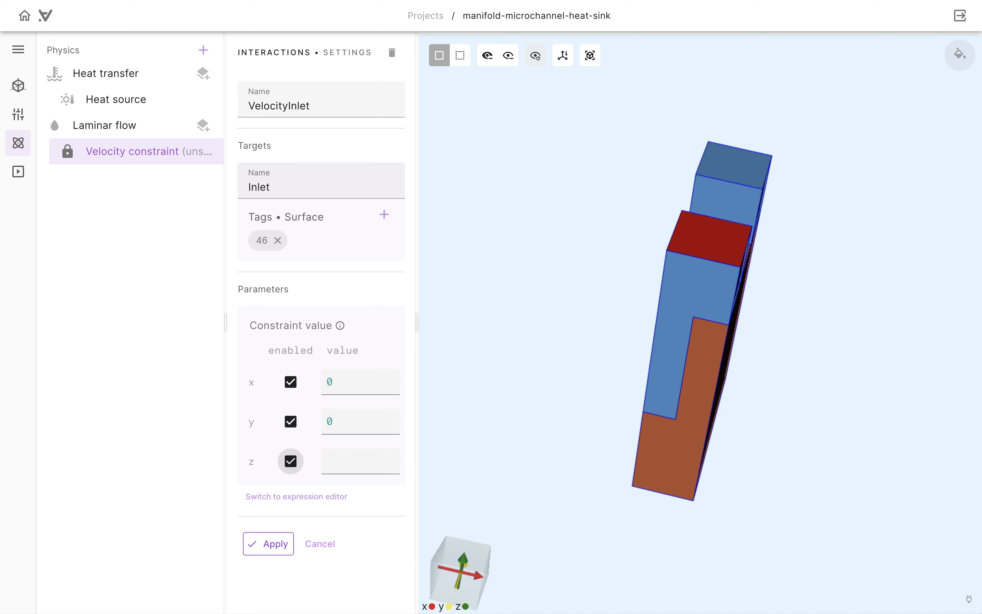
Set the z component of VelocityInlet to -0.01*1e-06/(0.0003*0.0003) and apply the constraint.
key(Tab)
text(-0.01)
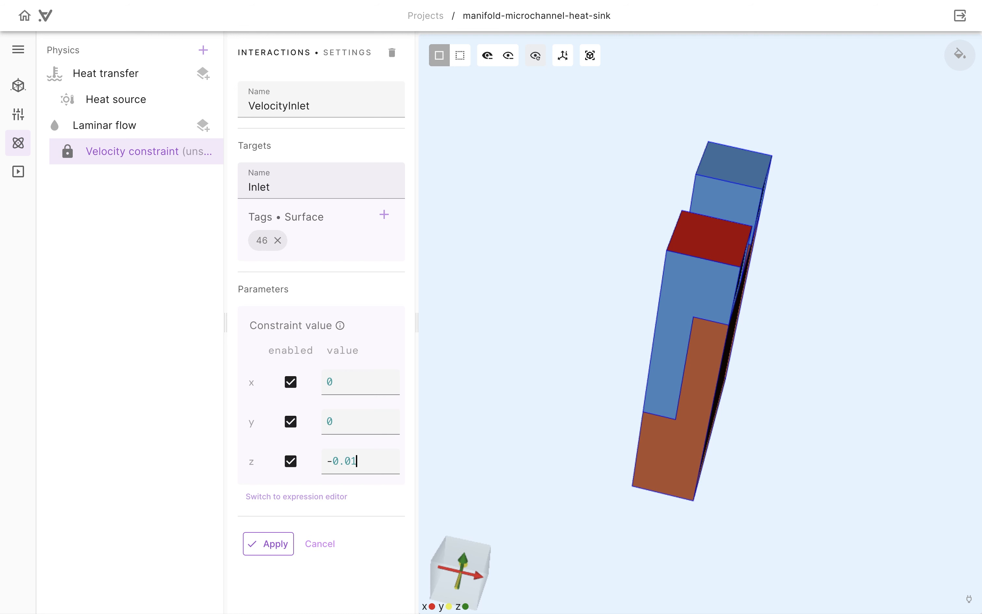
text(*1e-06/()
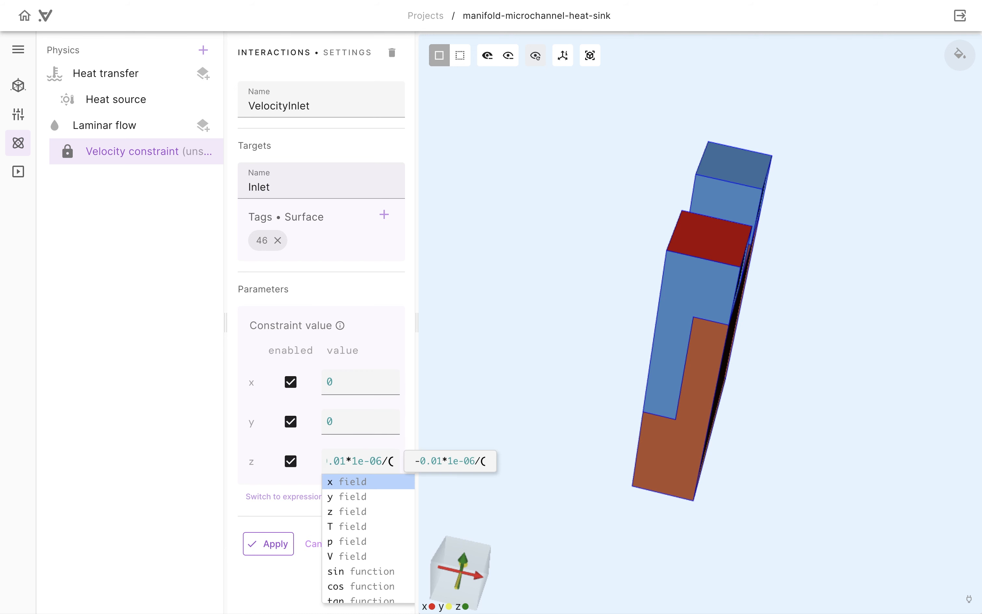
text(0.0003)
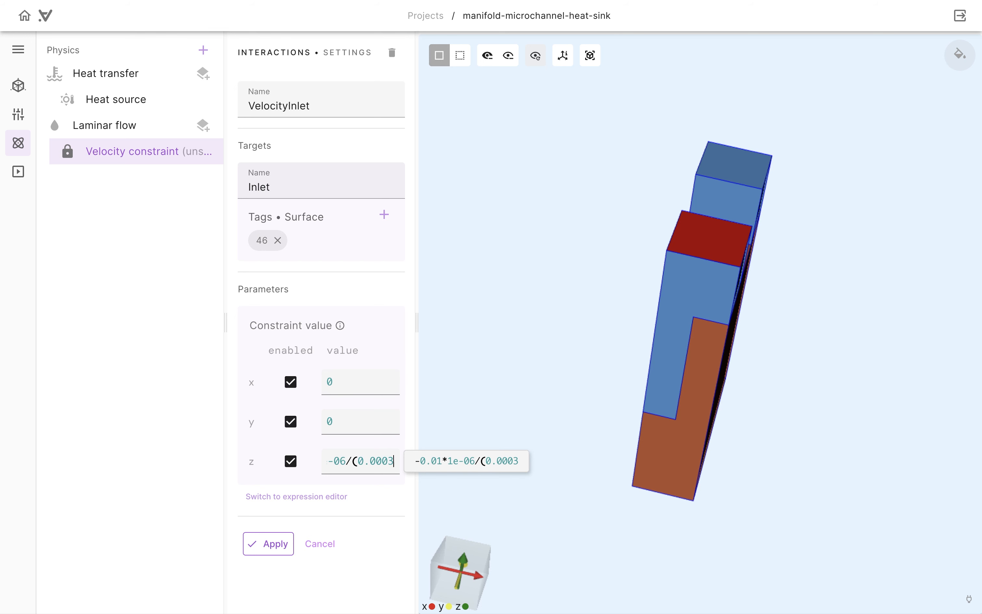
text(*0.)
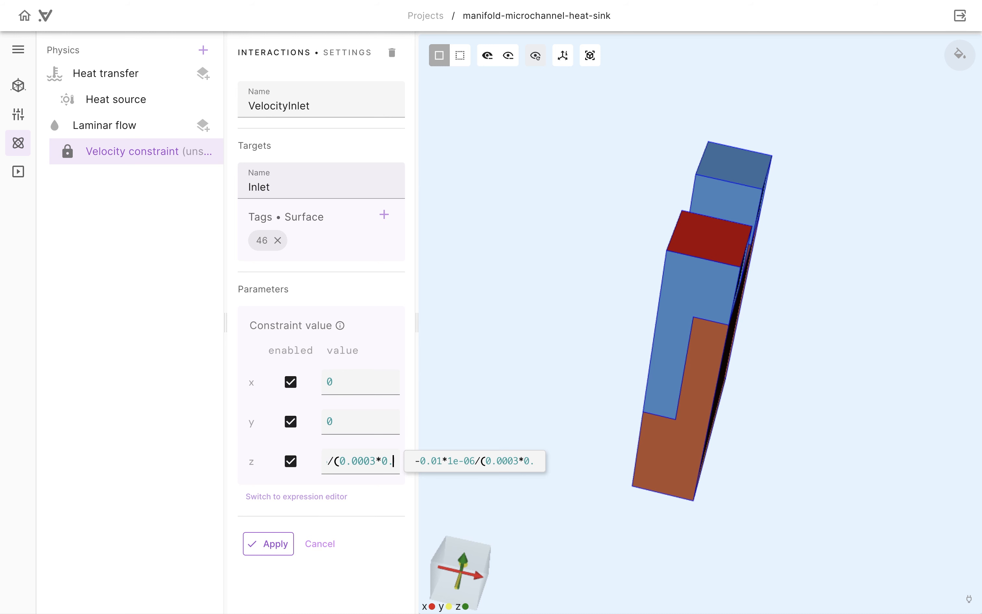
text(0003))
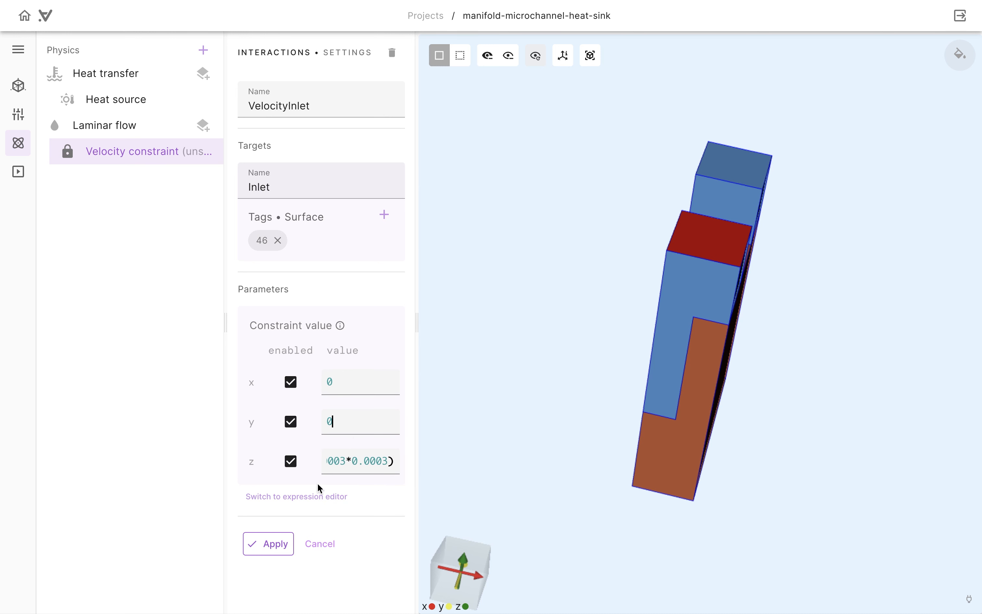
click(258, 546)
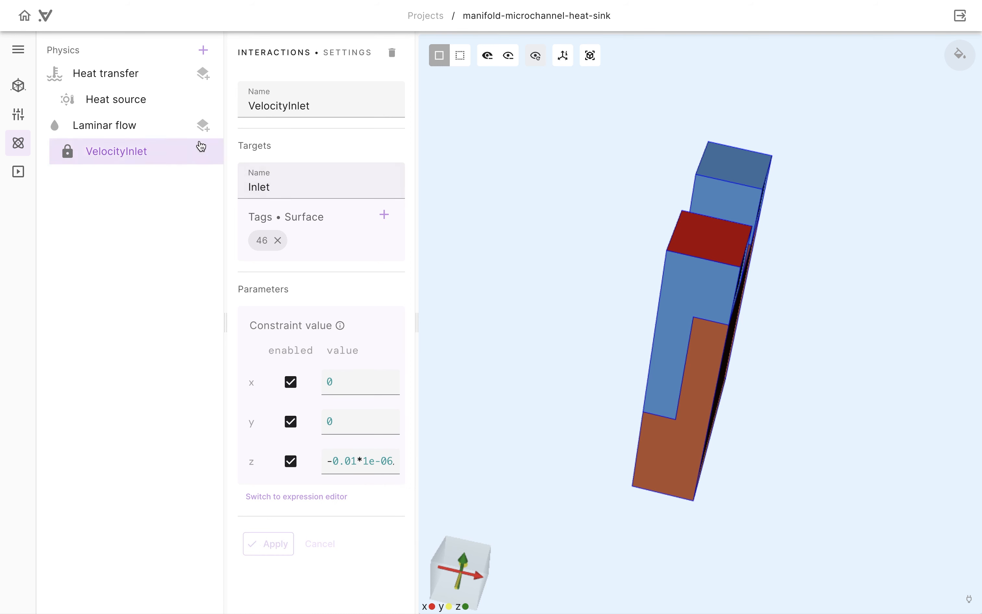
Add a Pressure constraint to Laminar flow and name it PressureOutlet.
click(203, 125)
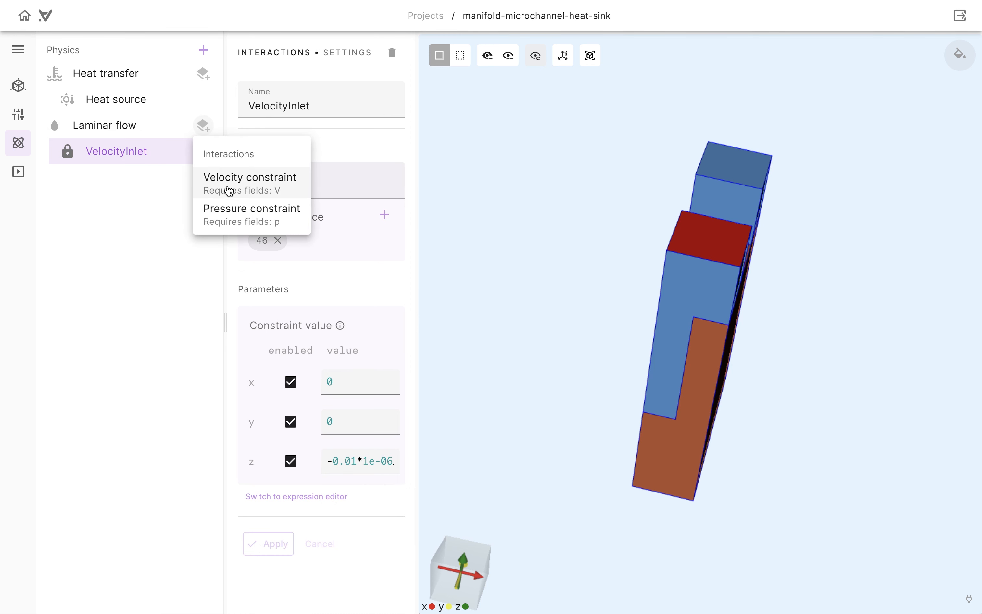
click(221, 215)
double_click(325, 105)
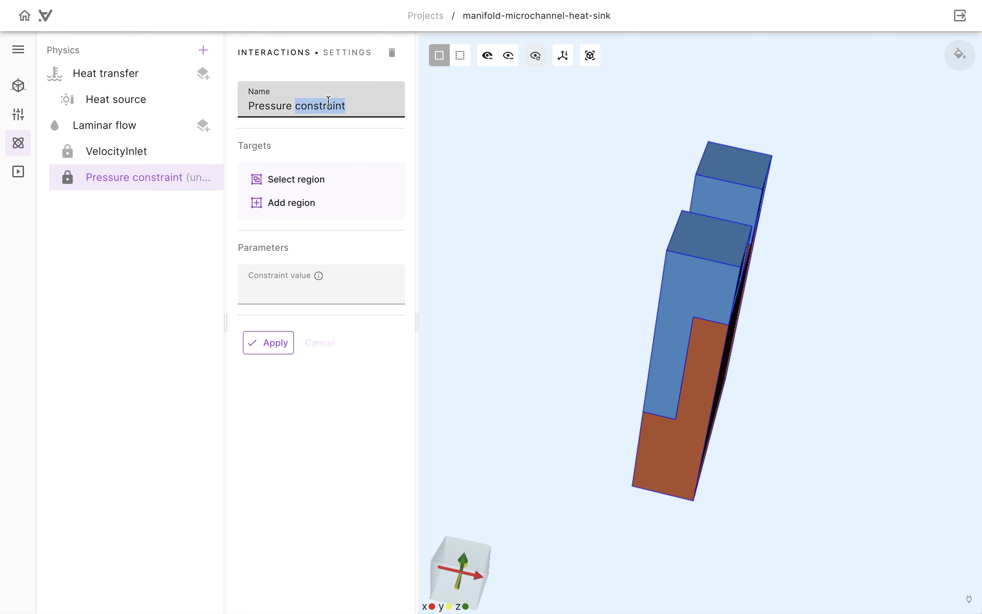
key(BackSpace)
key(BackSpace)
key(BackSpace)
text(eOutlet)
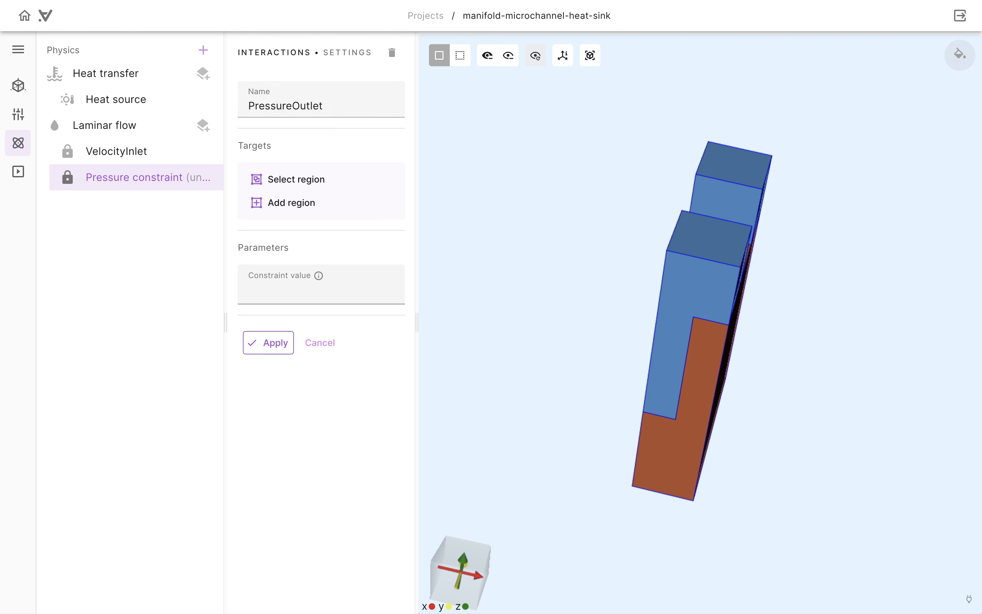
Target PressureOutlet at the Outlet region, set its constraint value to 0 and apply it.
click(294, 178)
click(277, 302)
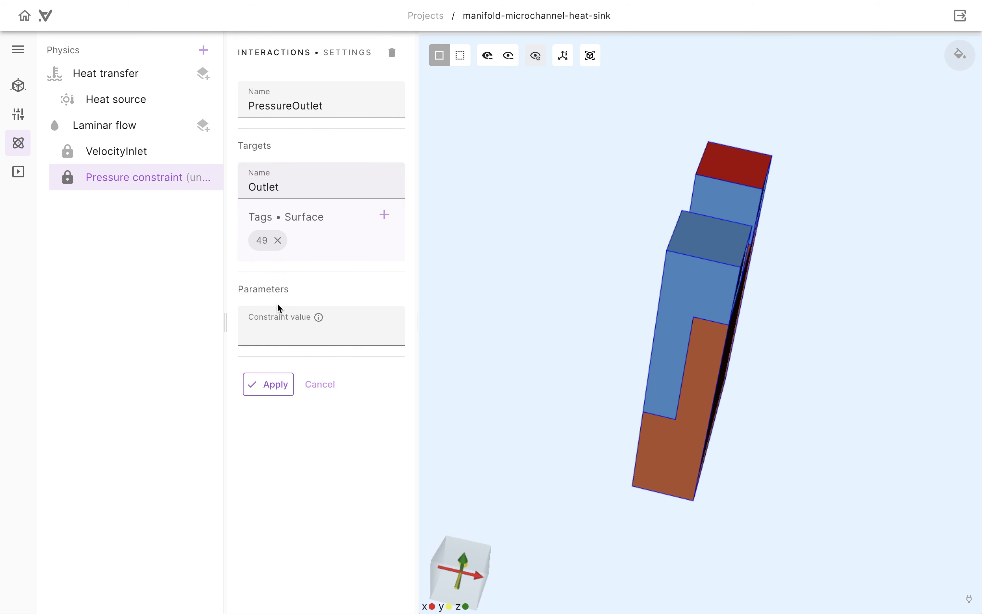
click(274, 324)
text(0)
click(277, 385)
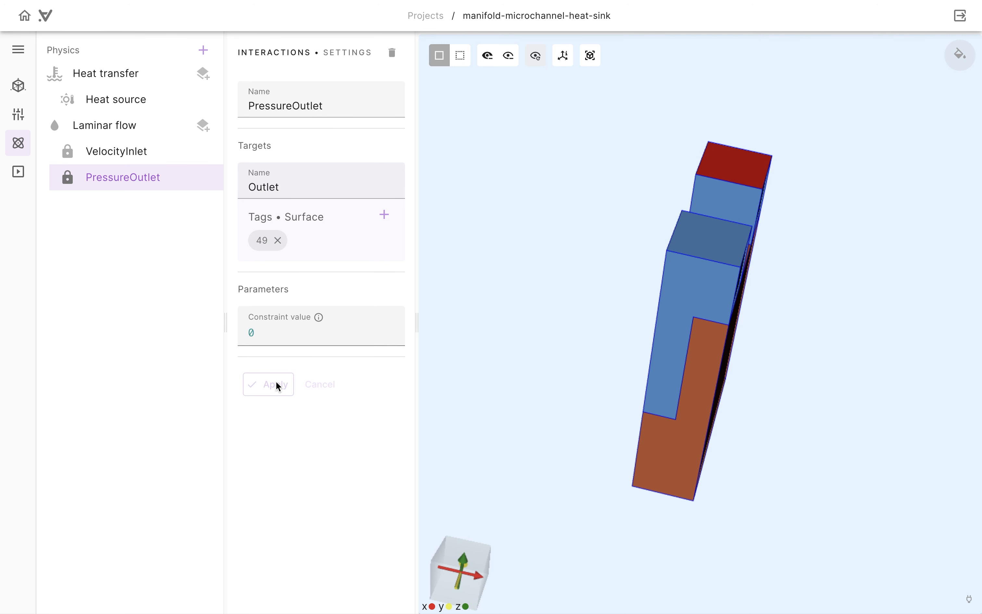
Add a Velocity constraint to Laminar flow, name it SlipWallX and target it at the Slip Wall X region.
click(203, 126)
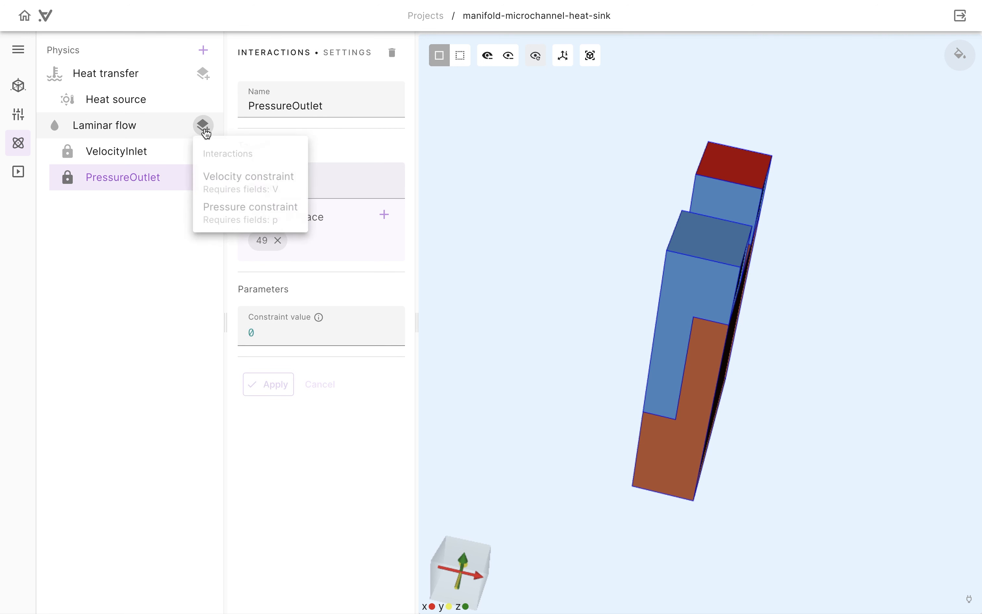
click(218, 189)
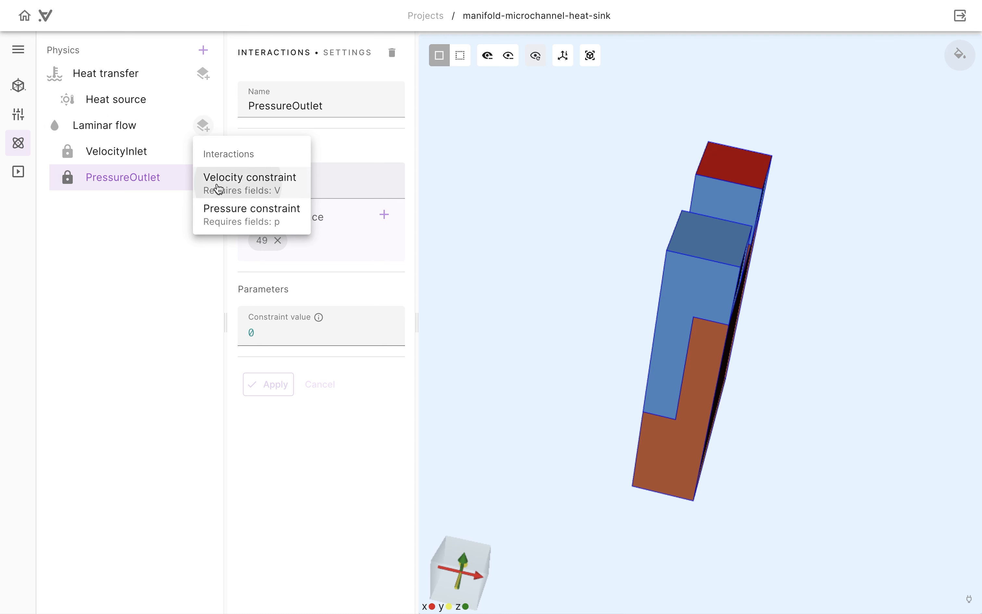
triple_click(320, 104)
text(SlipWallX)
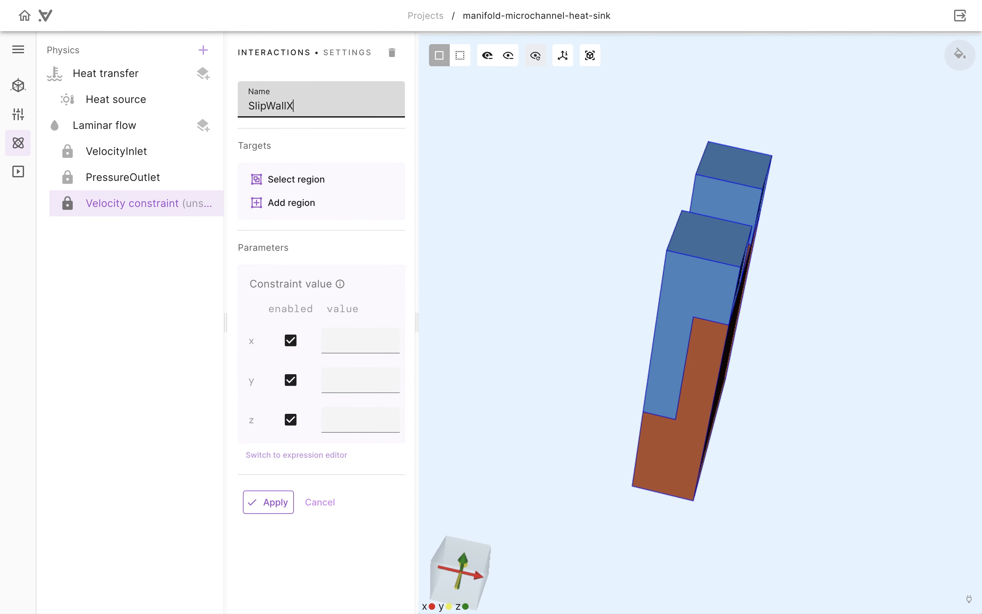
click(324, 183)
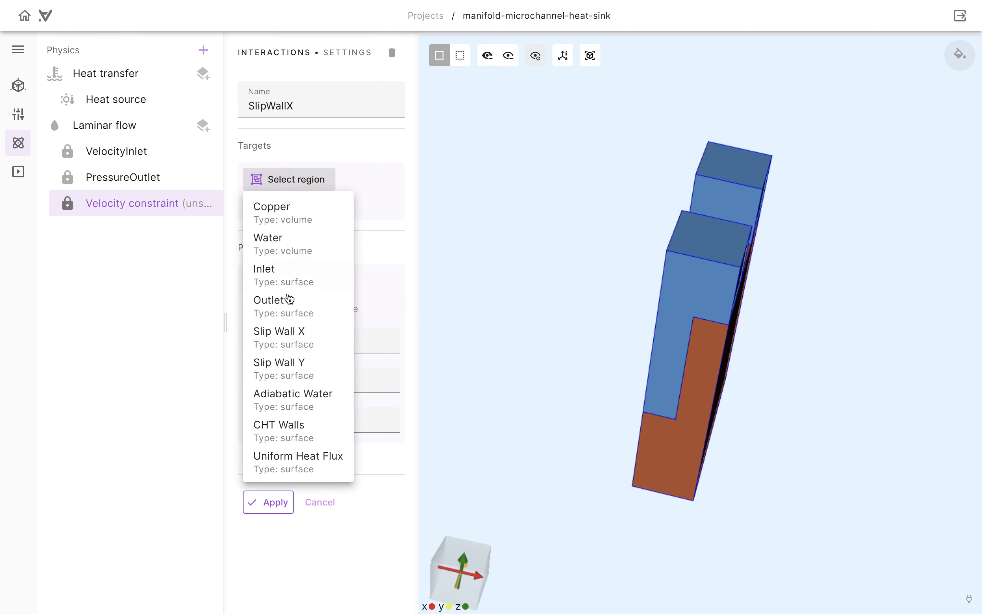
click(294, 344)
Set the x component of the SlipWallX constraint to 0 and the y component to compy(V).
click(342, 382)
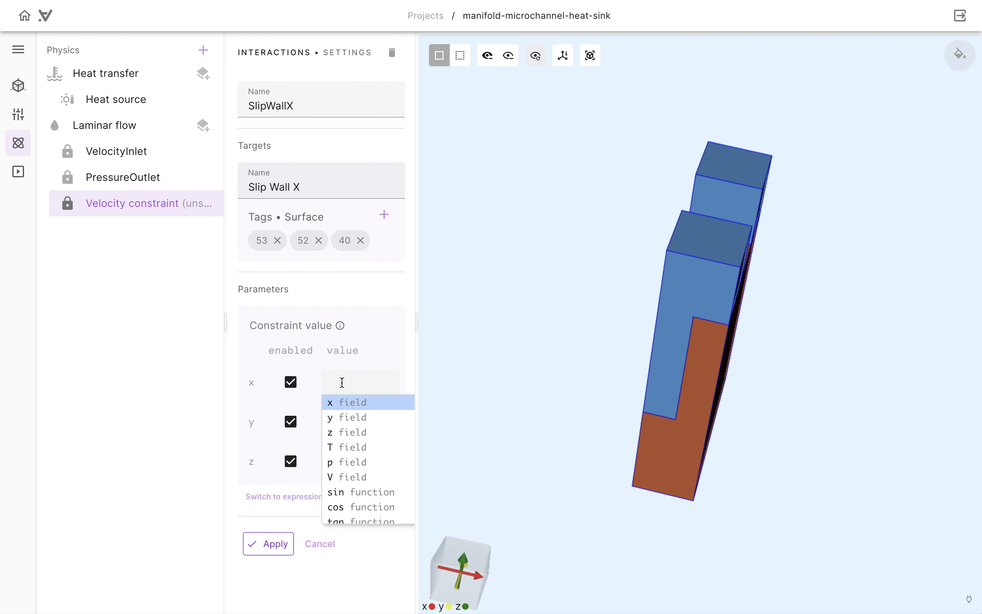
text(0)
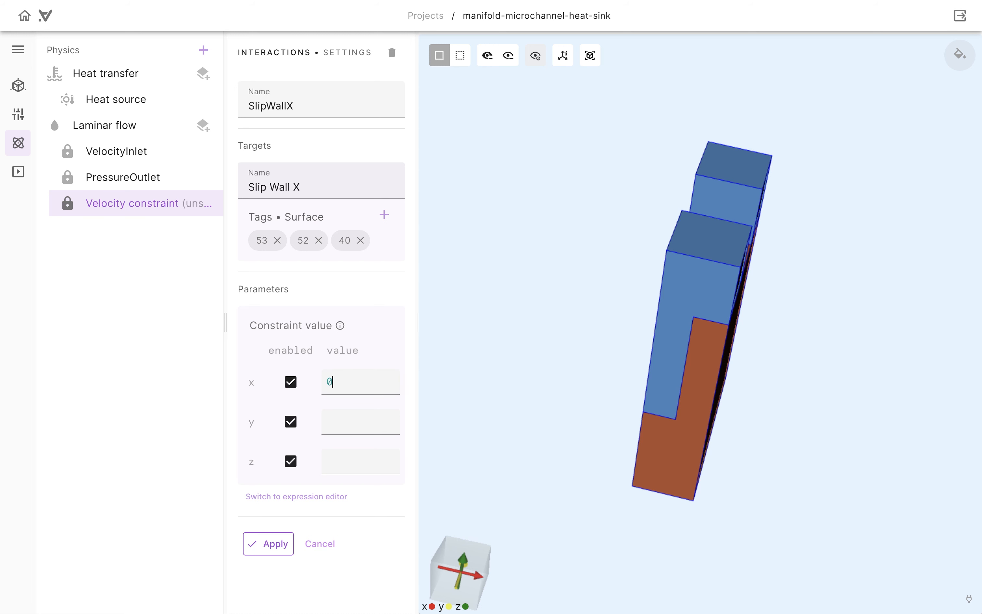
drag(578, 343, 639, 331)
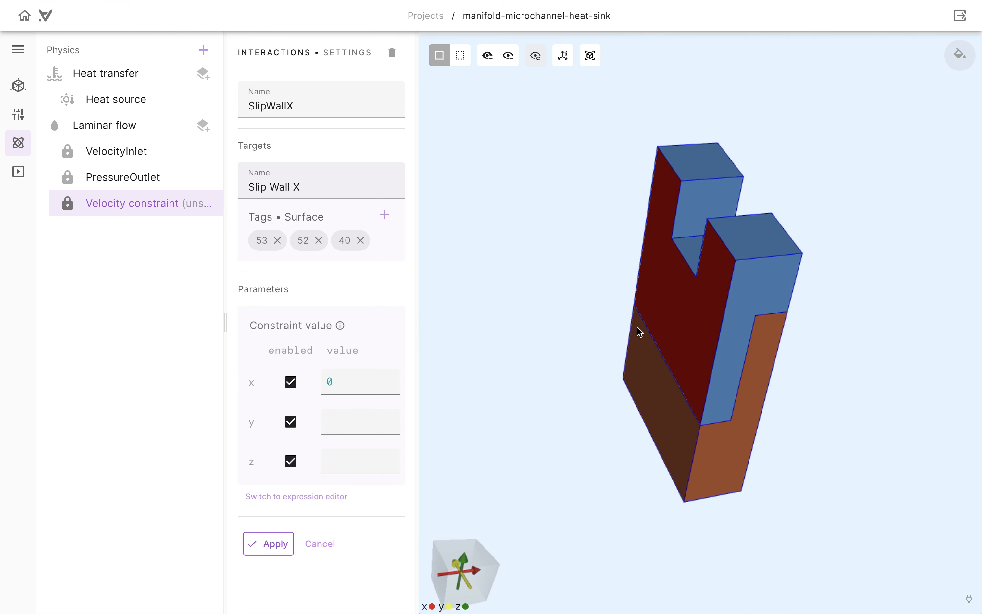
click(360, 422)
text(comp)
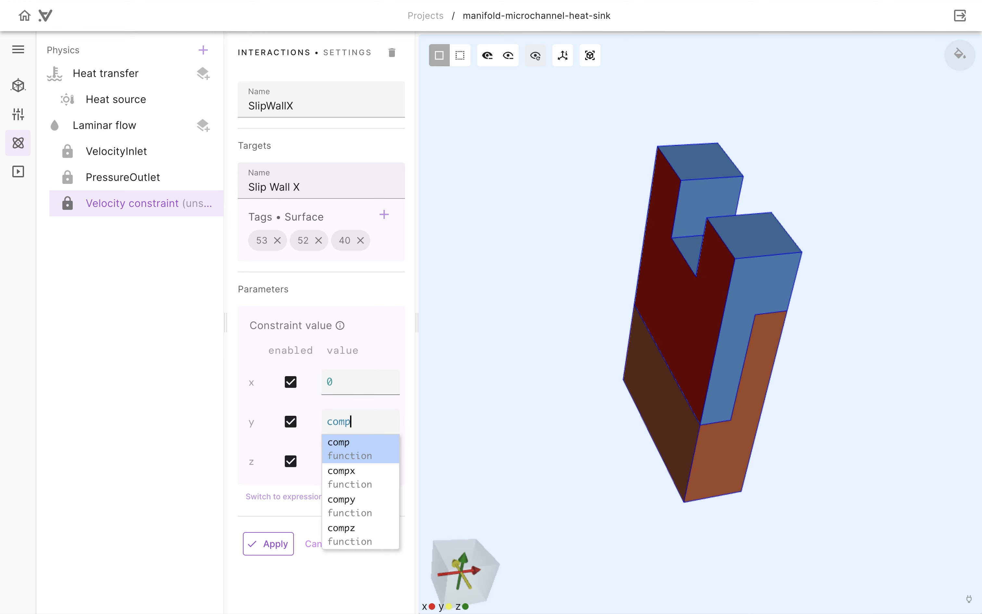
text(y(V)
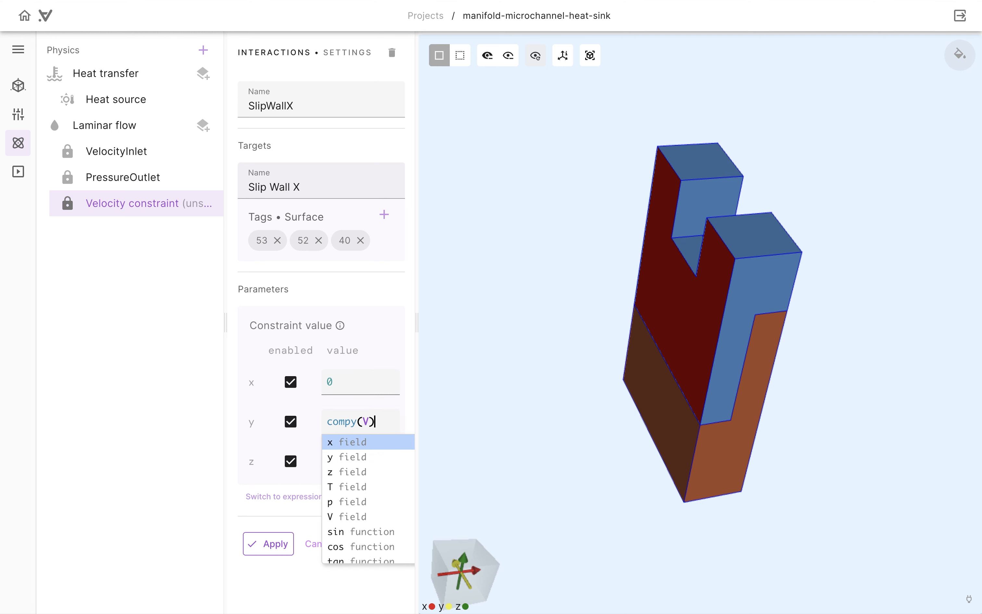
key(Tab)
Set the z component of the SlipWallX constraint to compz(V).
click(357, 461)
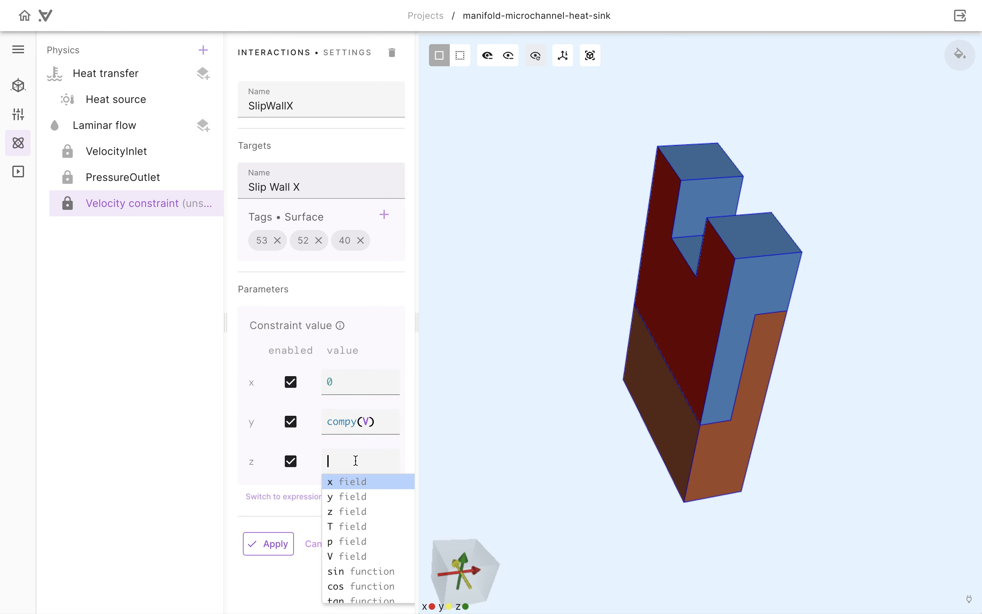
text(comp)
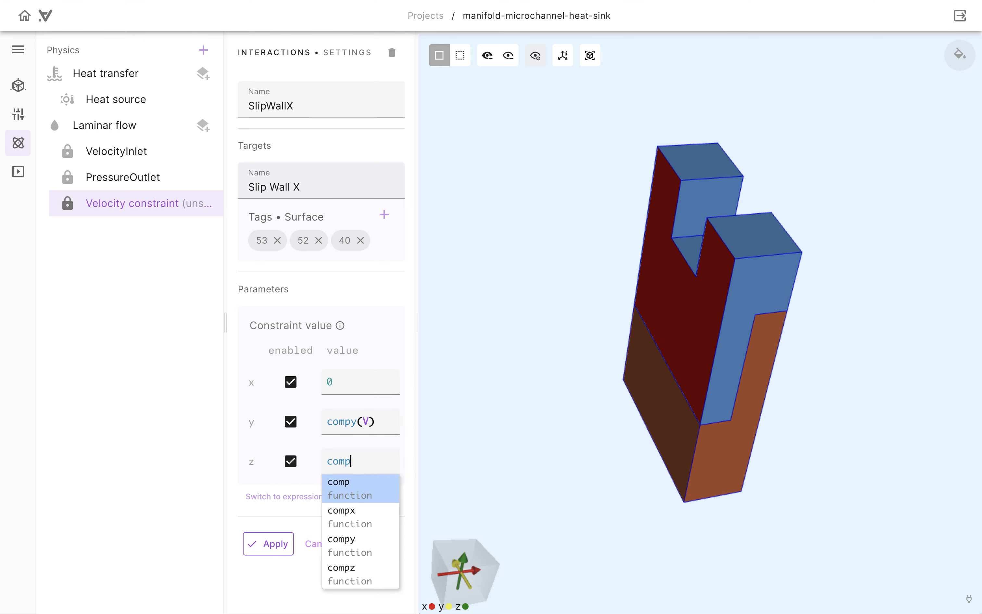
text(z(V)
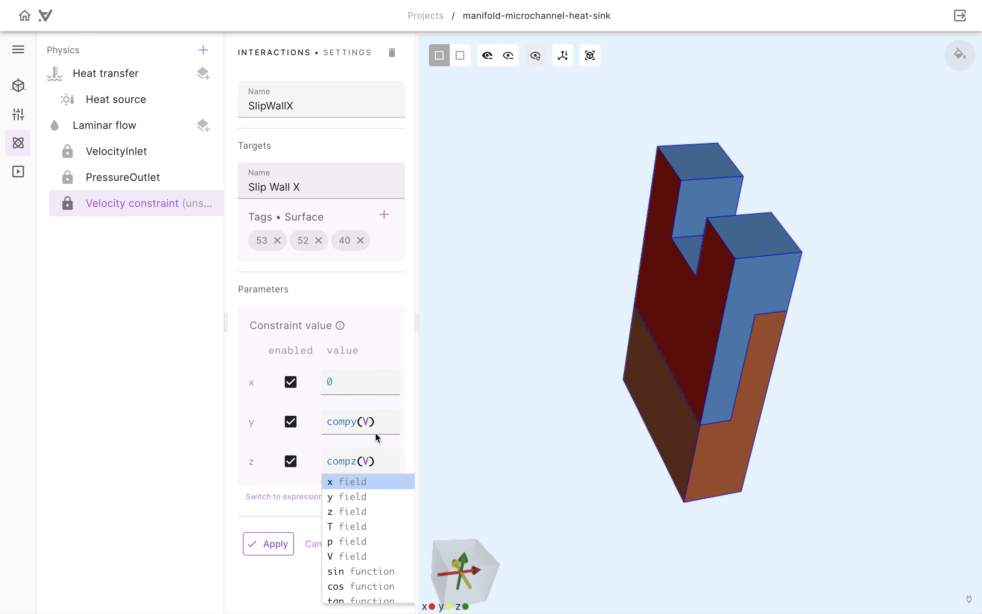
click(380, 422)
click(436, 401)
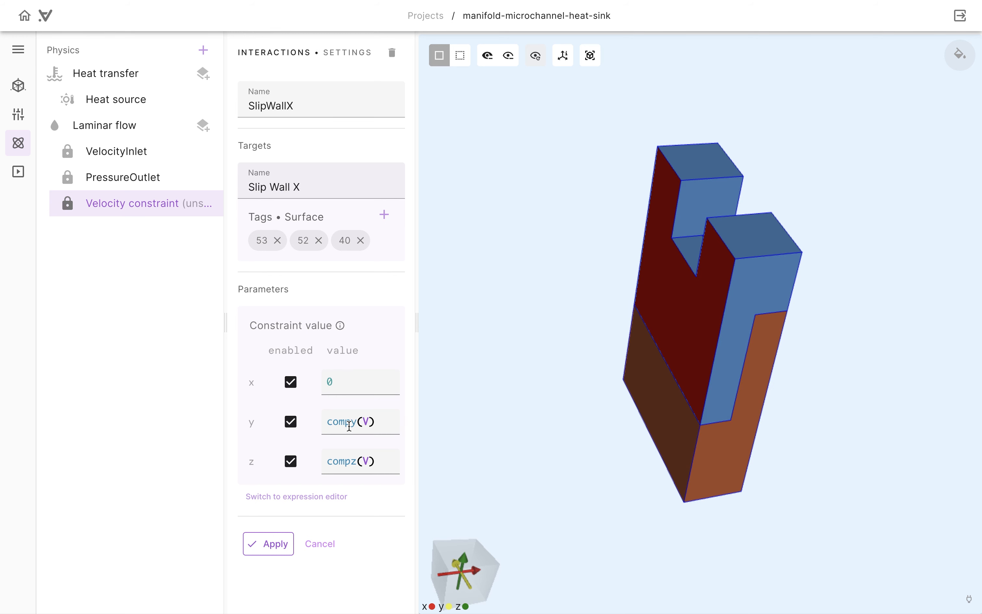
click(291, 422)
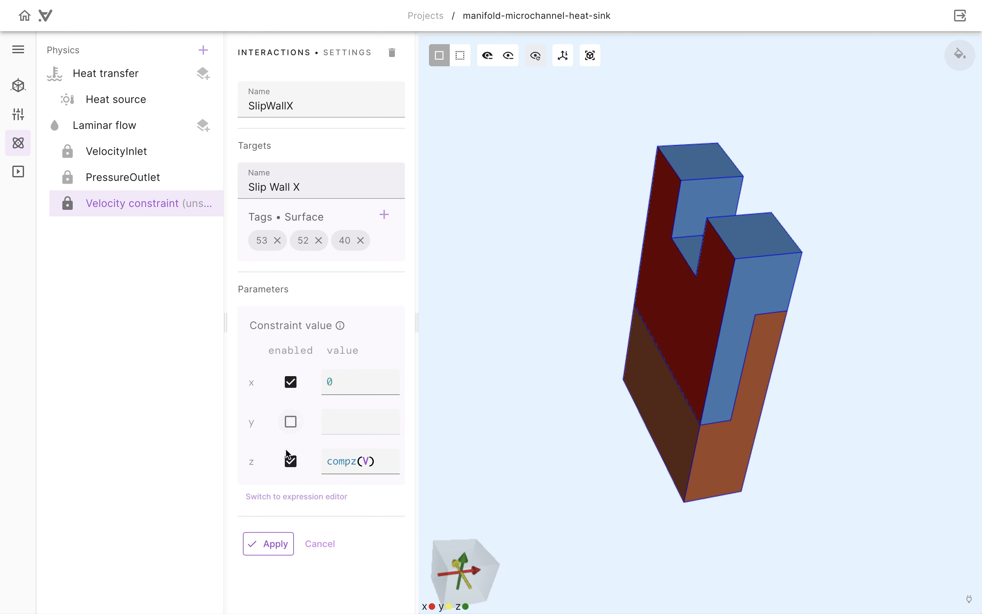
click(291, 461)
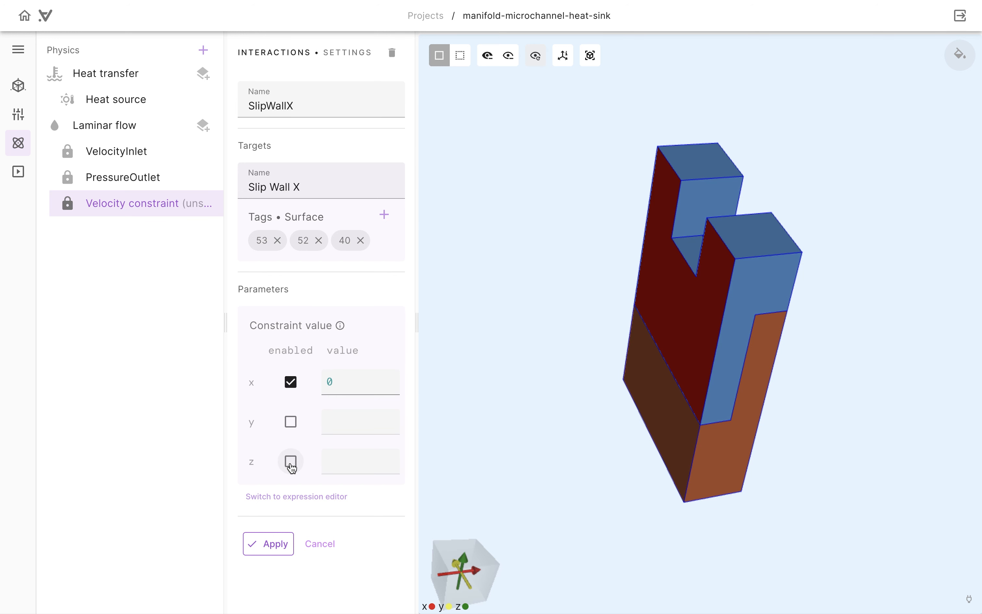
click(290, 462)
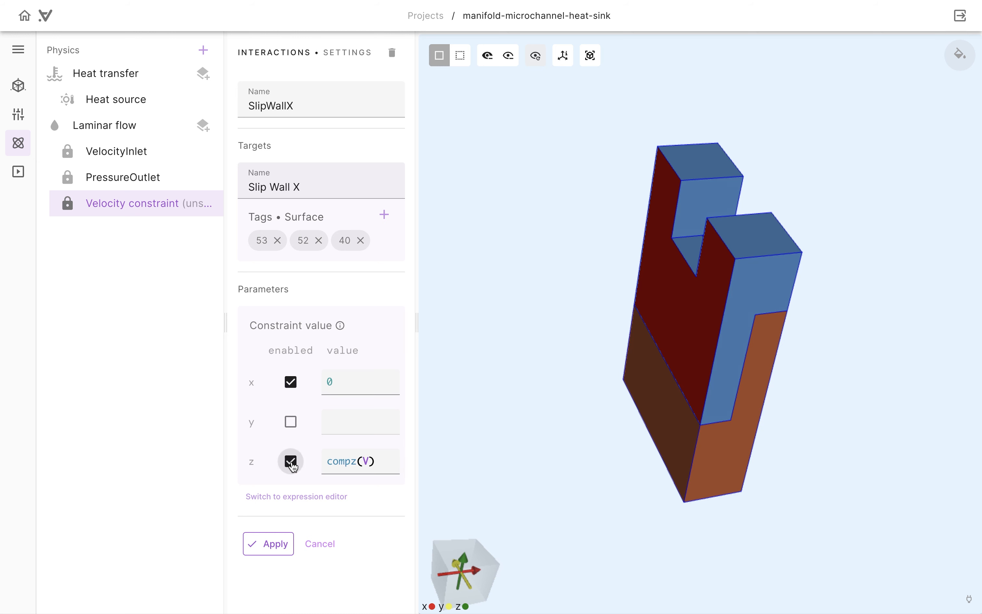
click(292, 422)
Apply the SlipWallX constraint and add another Velocity constraint to Laminar flow named SlipWallY.
click(256, 546)
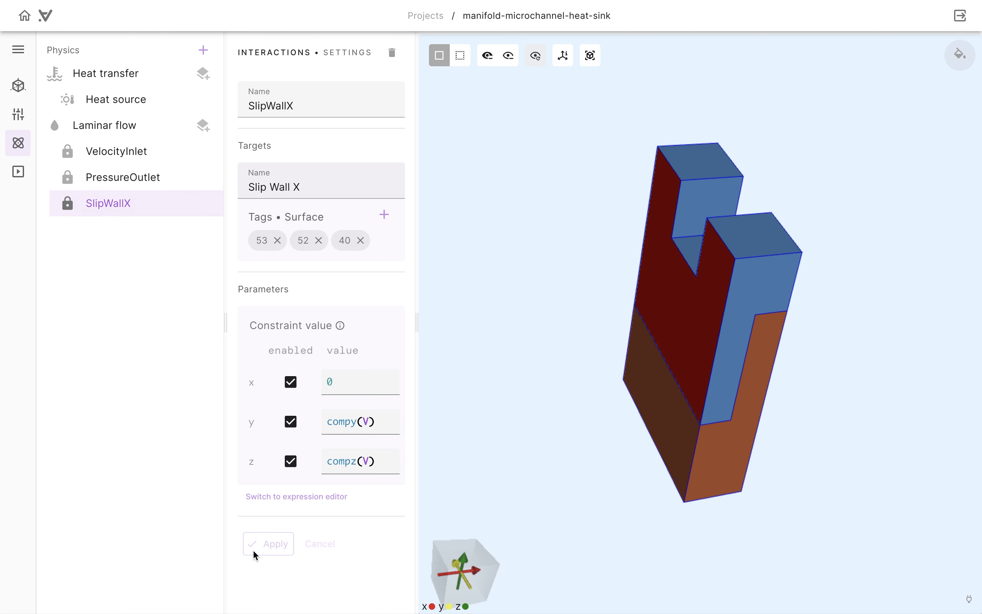
click(203, 126)
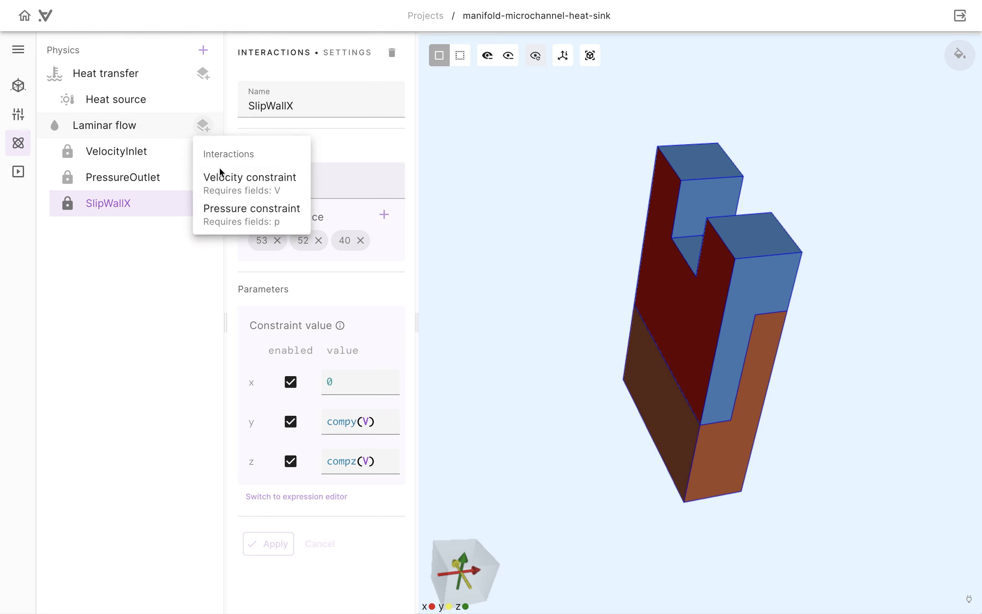
click(244, 182)
double_click(311, 109)
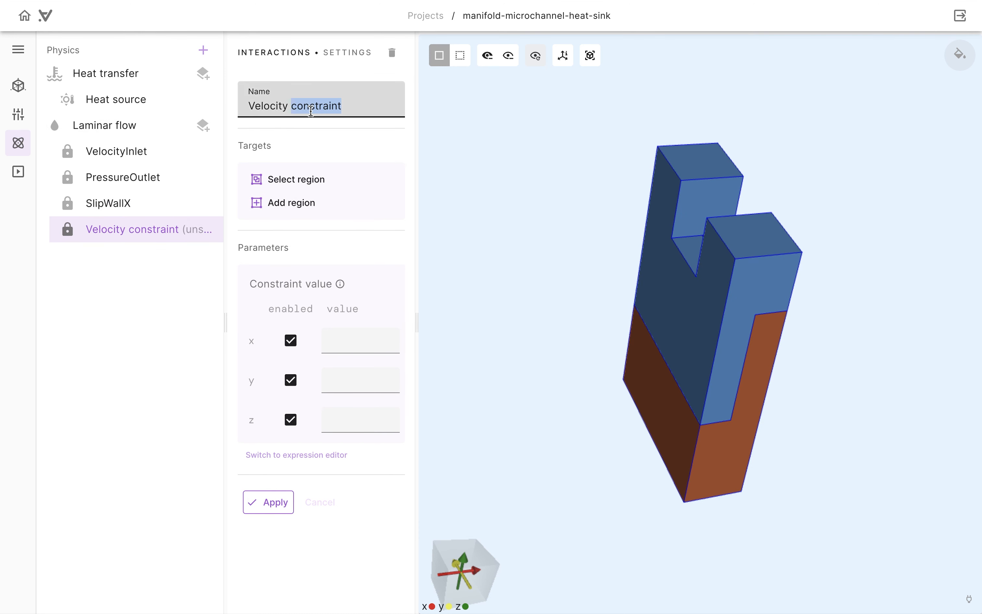
key(ctrl+a)
text(Sli)
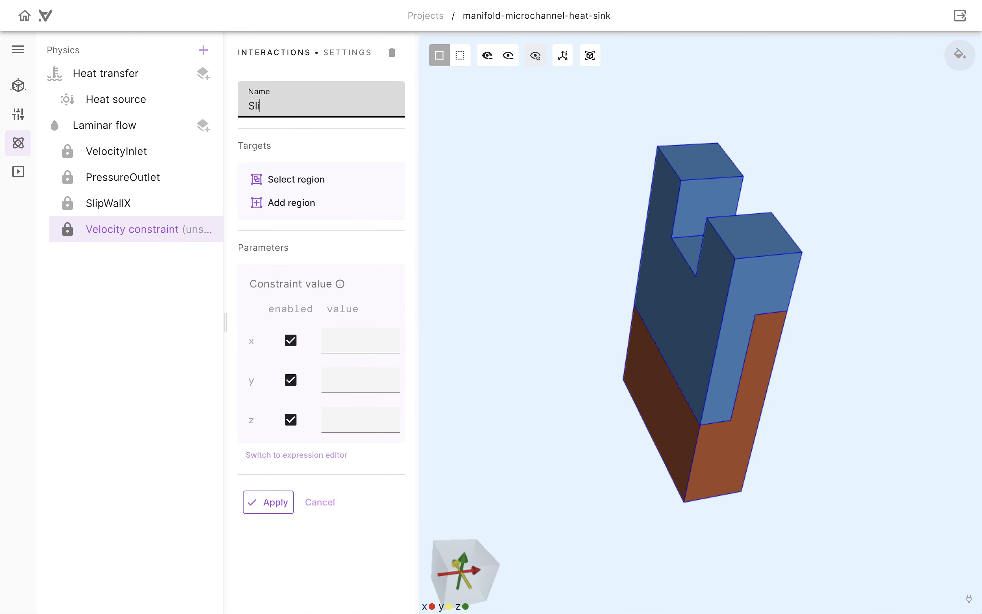
text(pWallY)
Target SlipWallY at the Slip Wall Y region and set its x component to compx(V).
click(304, 176)
click(296, 363)
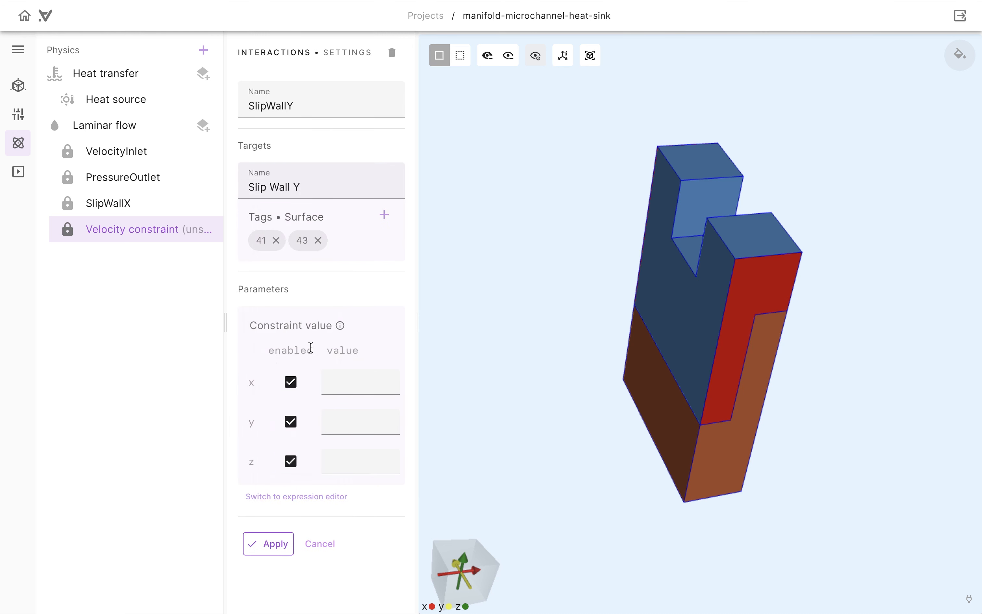
click(330, 382)
text(compx)
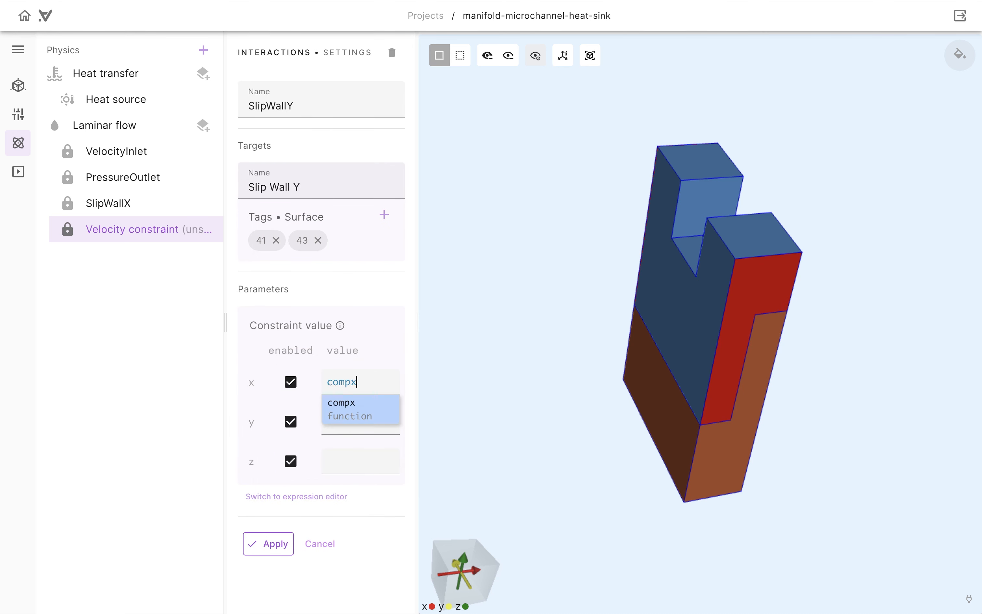
text((V))
key(Tab)
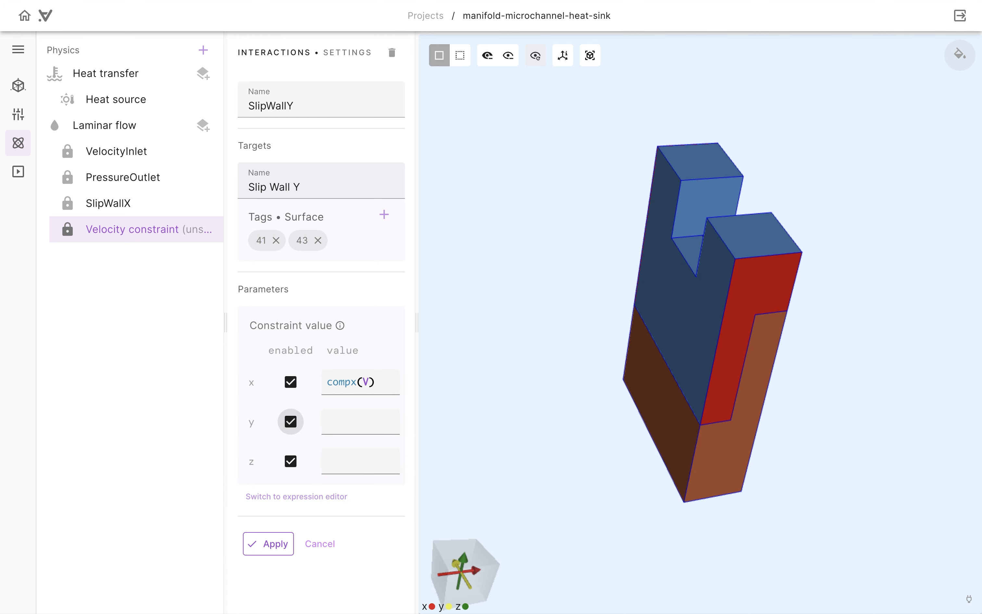